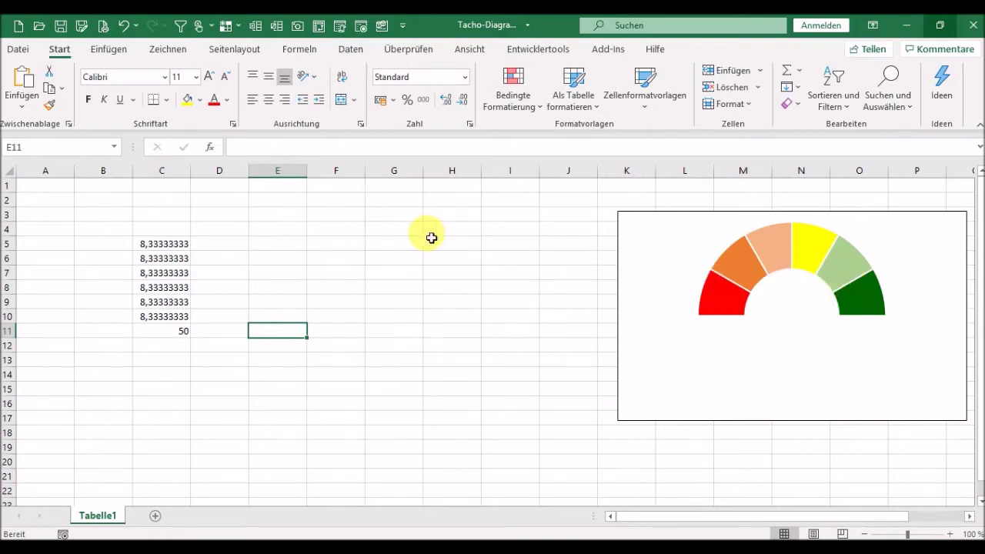
Step: Enter the label Umsatz in E6 and the headers Ist, VJ and Index in F5:H5
{"action": "left_click", "coordinate": [277, 259]}
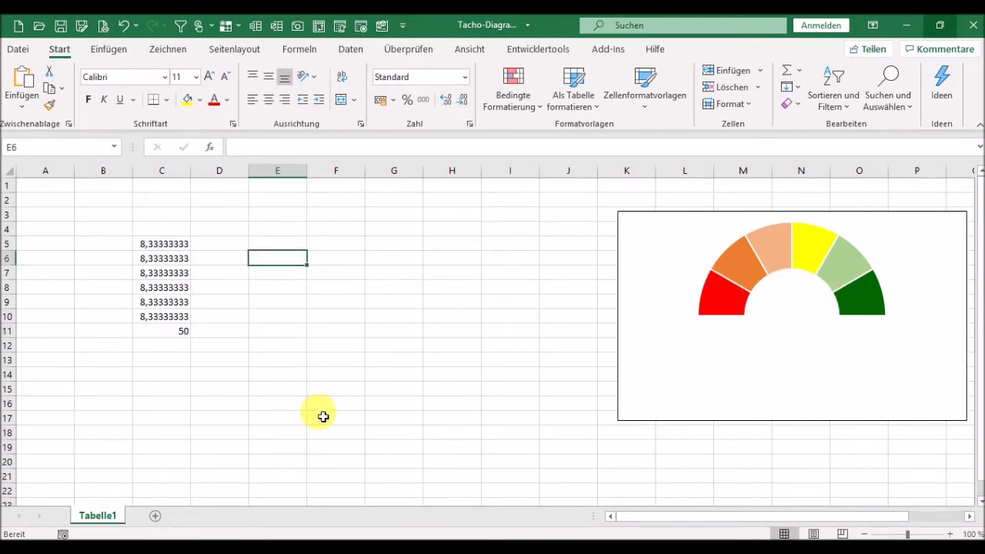
{"action": "type", "text": "Umsatz"}
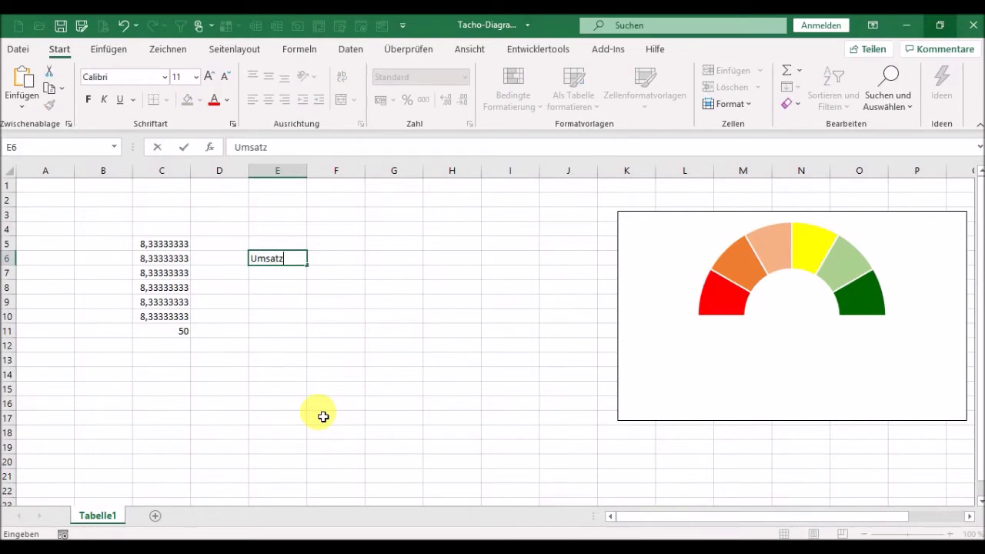
{"action": "key", "text": "Tab"}
{"action": "key", "text": "Up"}
{"action": "type", "text": "I"}
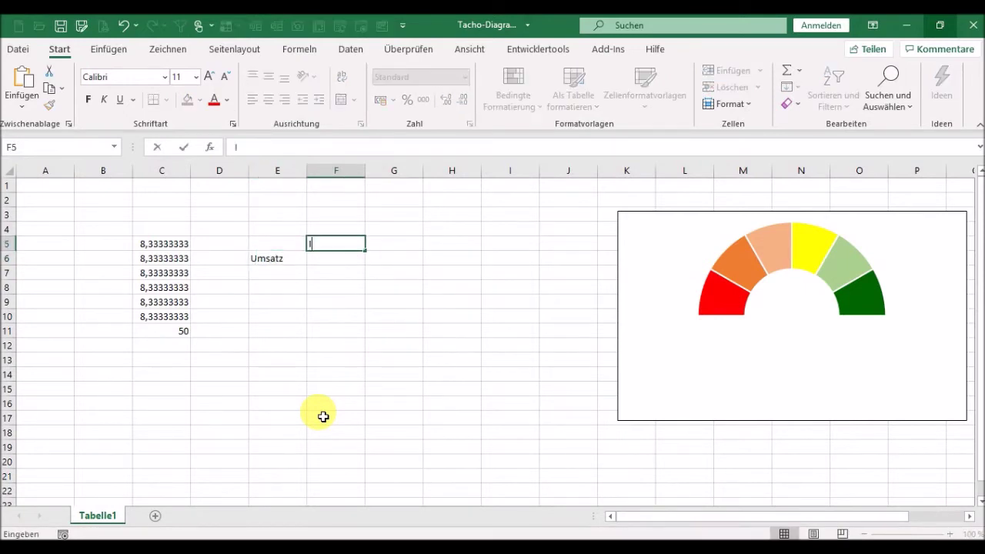
{"action": "type", "text": "st"}
{"action": "key", "text": "Tab"}
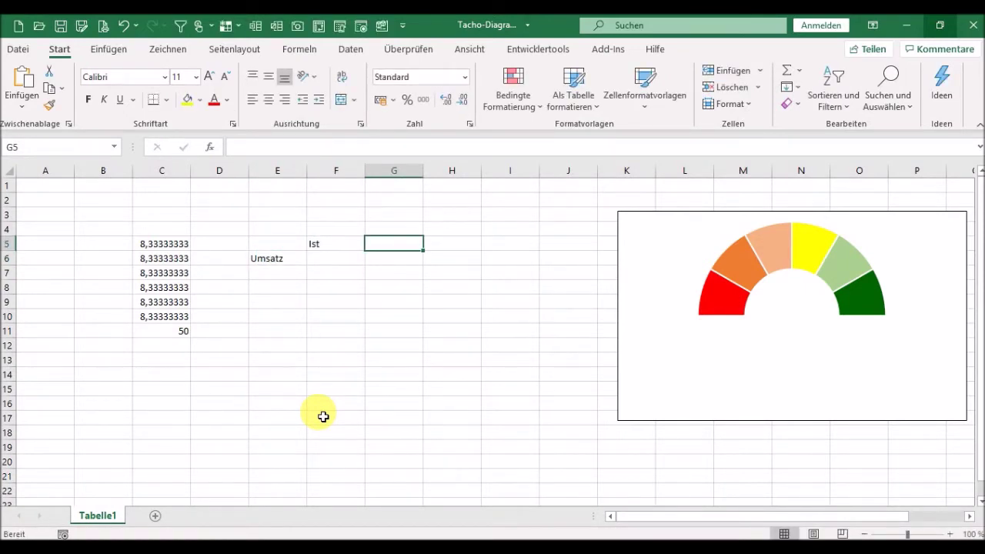
{"action": "type", "text": "VJ"}
{"action": "key", "text": "Tab"}
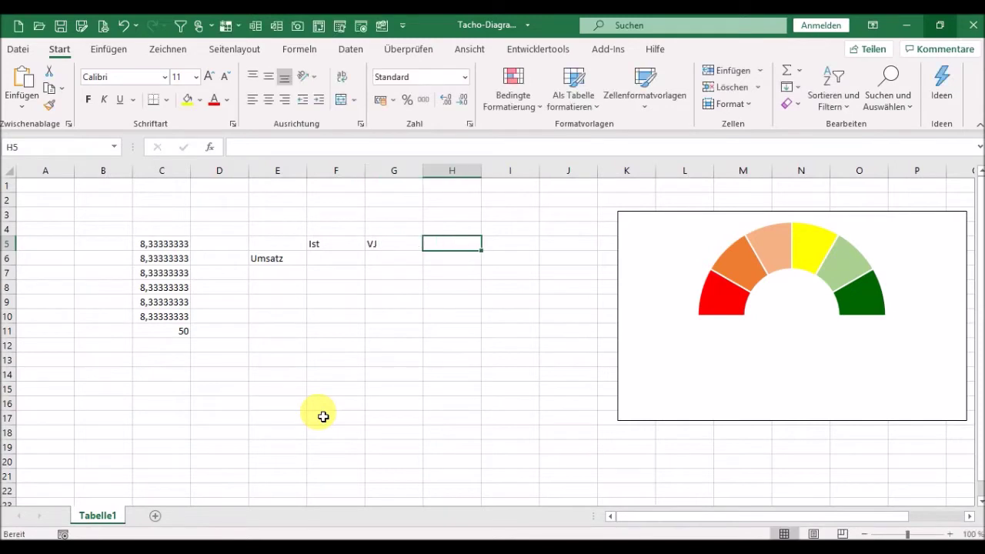
{"action": "type", "text": "(d"}
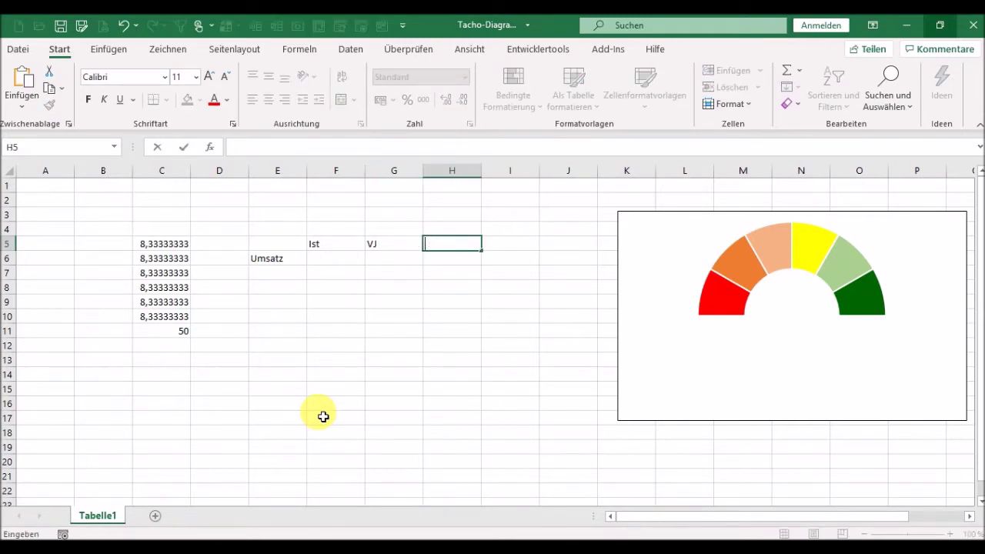
{"action": "type", "text": "Ind"}
{"action": "type", "text": "x"}
{"action": "key", "text": "Return"}
Step: Make the Ist, VJ and Index headers centred and bold
{"action": "key", "text": "Up"}
{"action": "key", "text": "shift+Right"}
{"action": "key", "text": "shift+Right"}
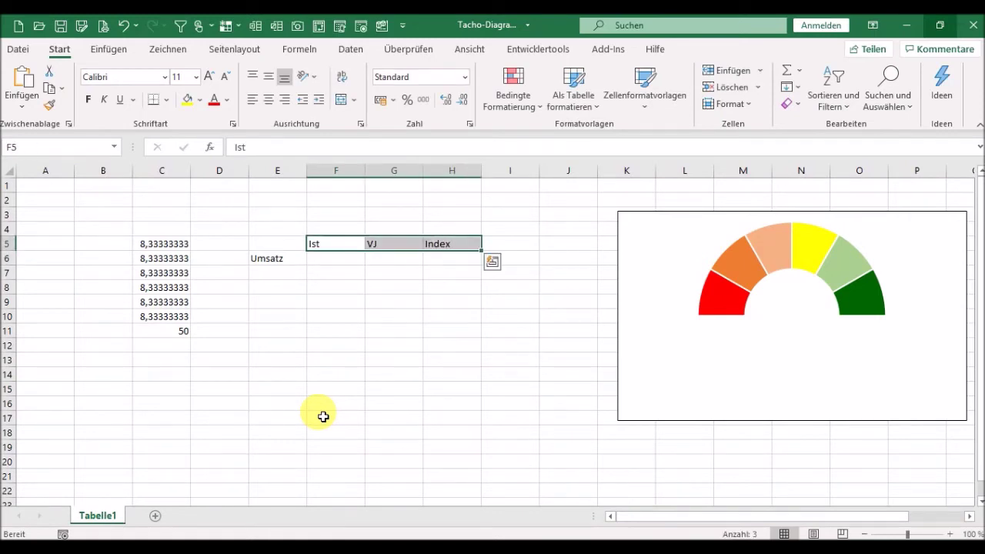
{"action": "left_click", "coordinate": [267, 100]}
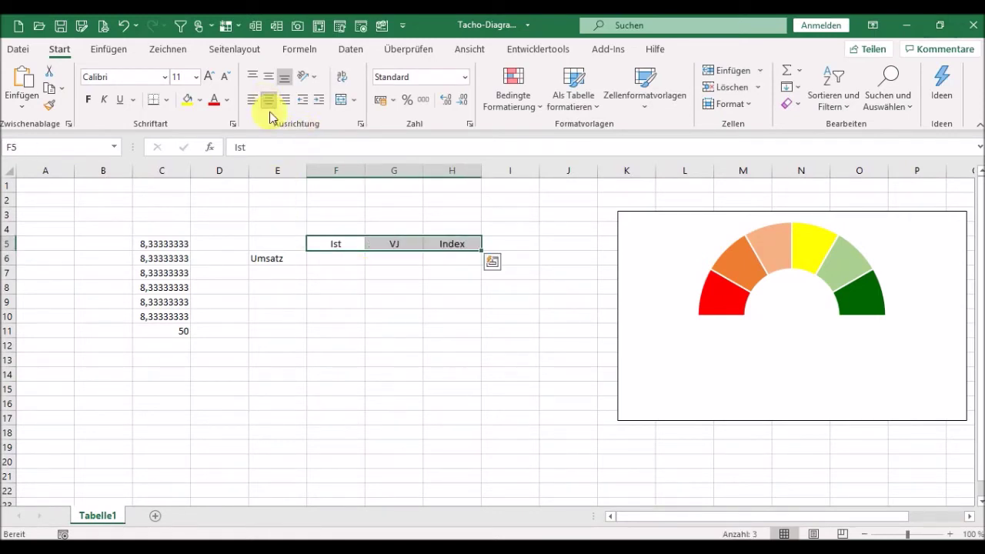
{"action": "left_click", "coordinate": [88, 99]}
{"action": "left_click", "coordinate": [333, 264]}
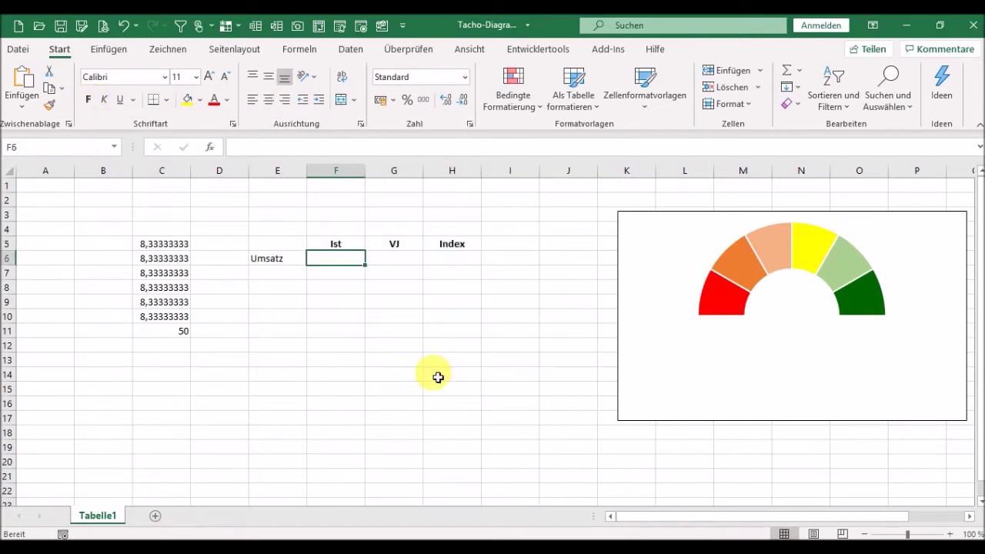
Step: Enter the VJ value 100 in G6 and the Ist value 35 in F6
{"action": "key", "text": "Right"}
{"action": "type", "text": "100"}
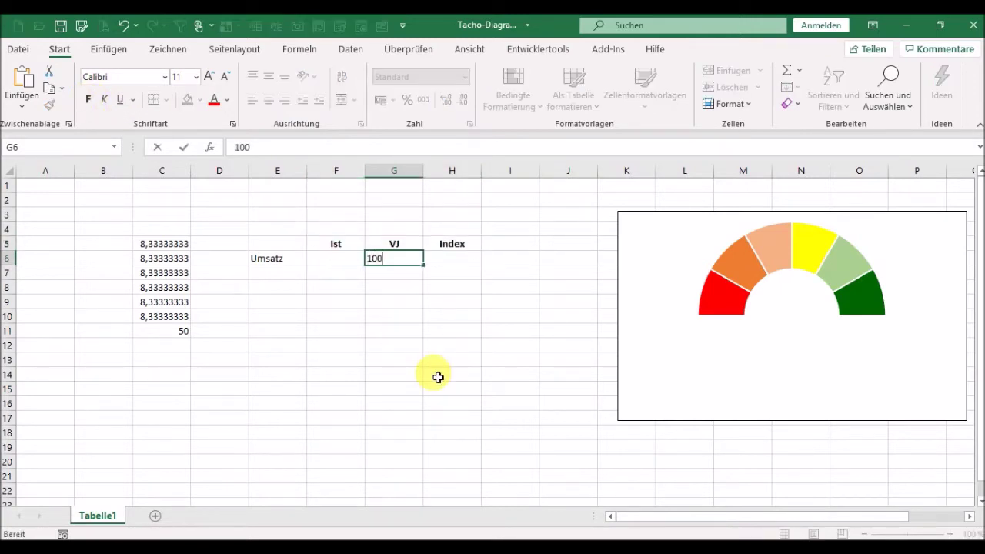
{"action": "key", "text": "Return"}
{"action": "key", "text": "Up"}
{"action": "key", "text": "Left"}
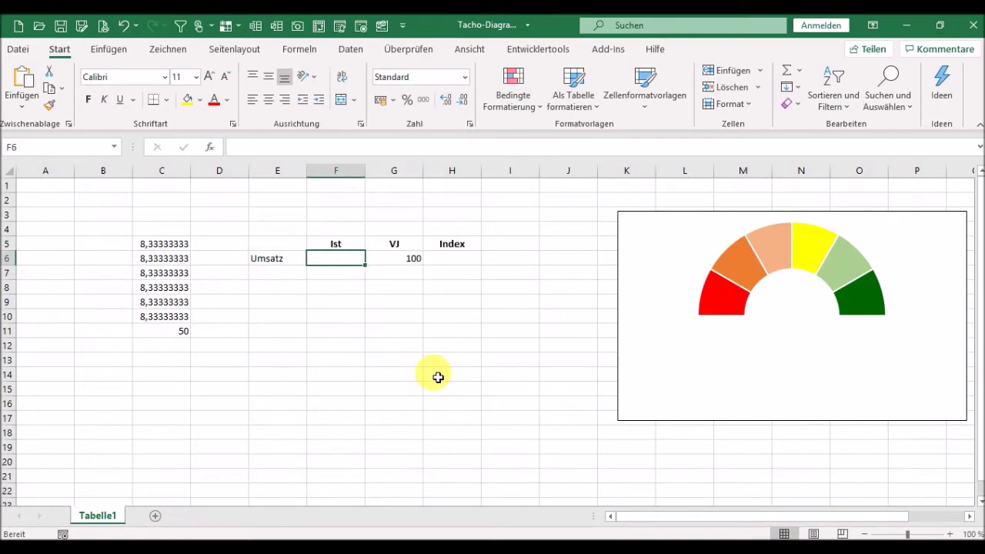
{"action": "type", "text": "3"}
{"action": "key", "text": "Return"}
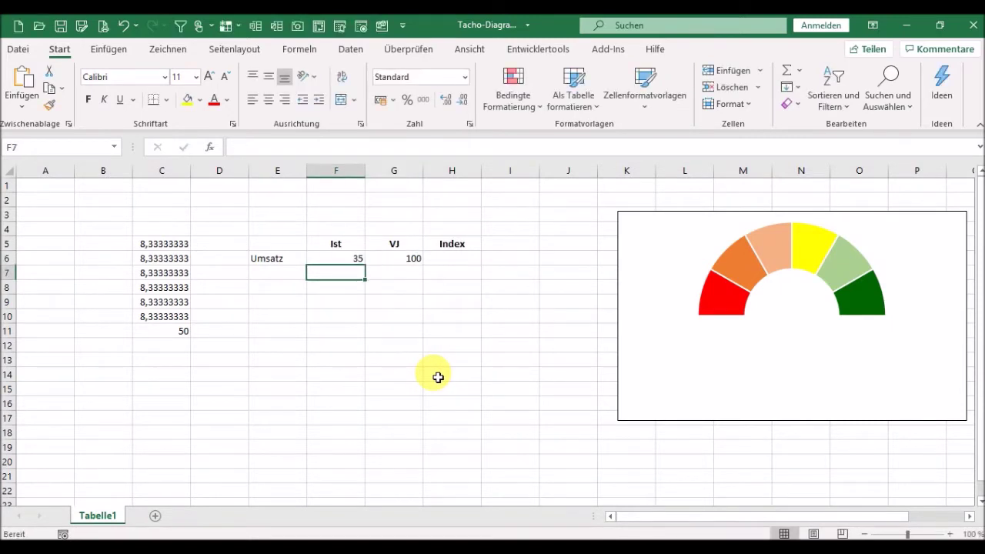
Step: Divide F6 by G6 in H6 and format the result as a percentage
{"action": "key", "text": "Right"}
{"action": "key", "text": "Right"}
{"action": "key", "text": "Up"}
{"action": "type", "text": "="}
{"action": "key", "text": "Left"}
{"action": "key", "text": "Left"}
{"action": "type", "text": "/"}
{"action": "key", "text": "Left"}
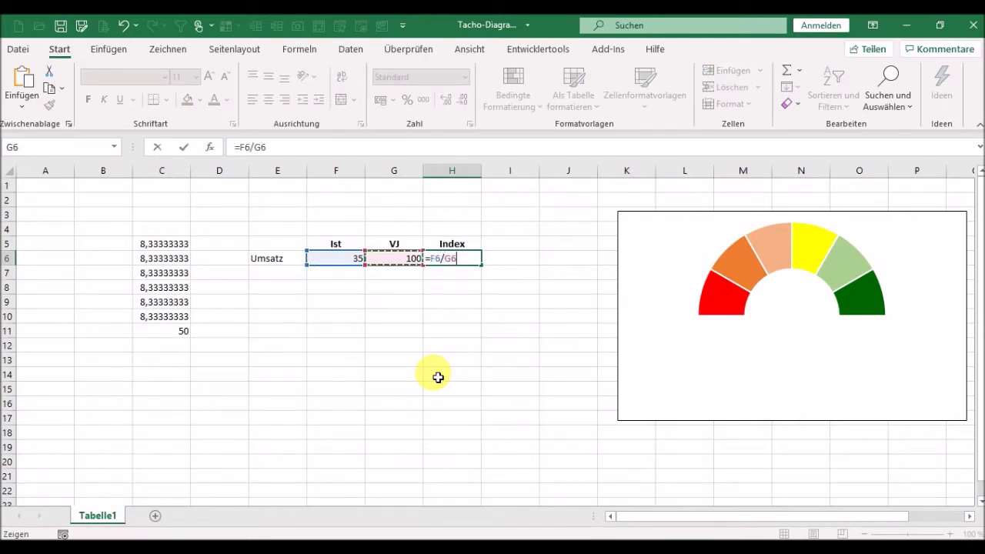
{"action": "key", "text": "Return"}
{"action": "key", "text": "Up"}
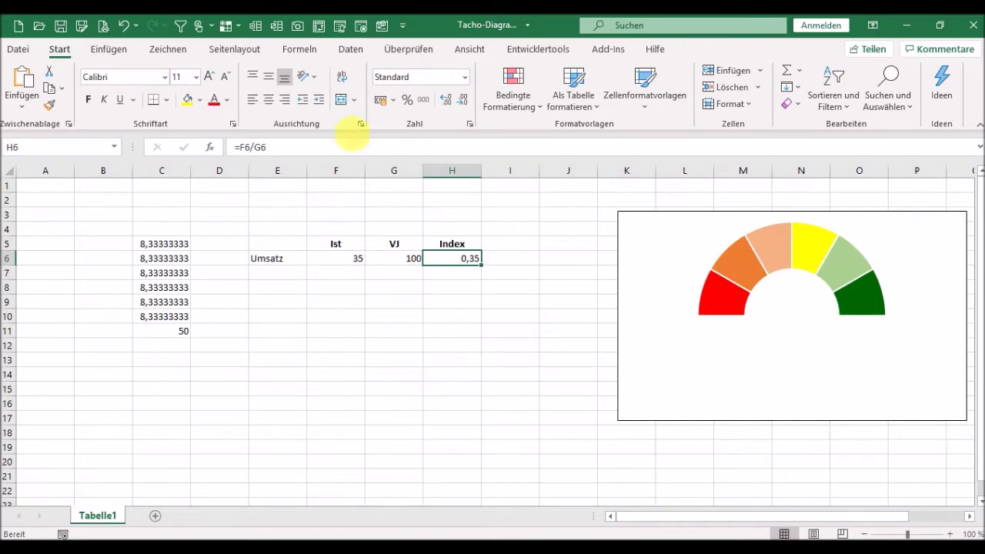
{"action": "left_click", "coordinate": [407, 102]}
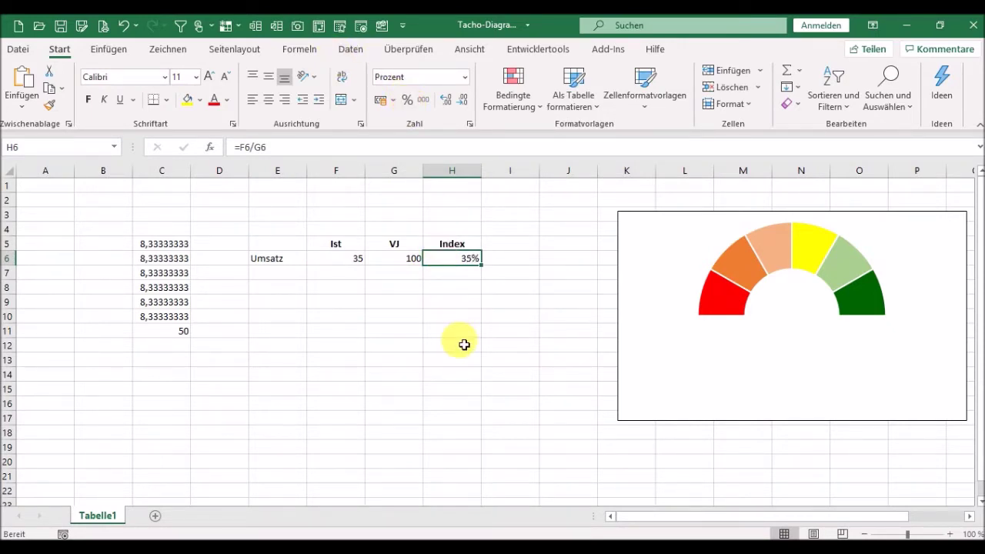
Step: Rename the H5 header to 'Diff. %'
{"action": "key", "text": "Up"}
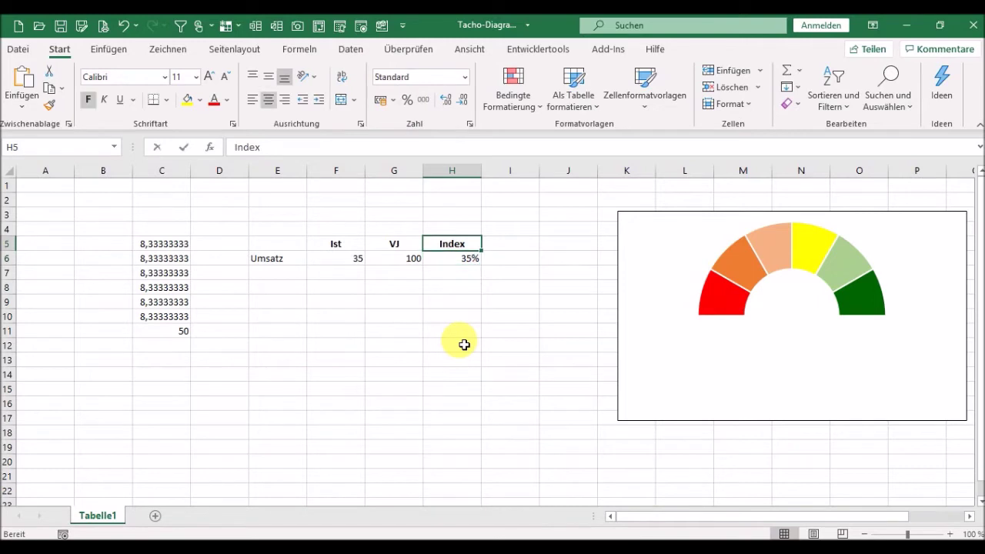
{"action": "type", "text": "(delta)"}
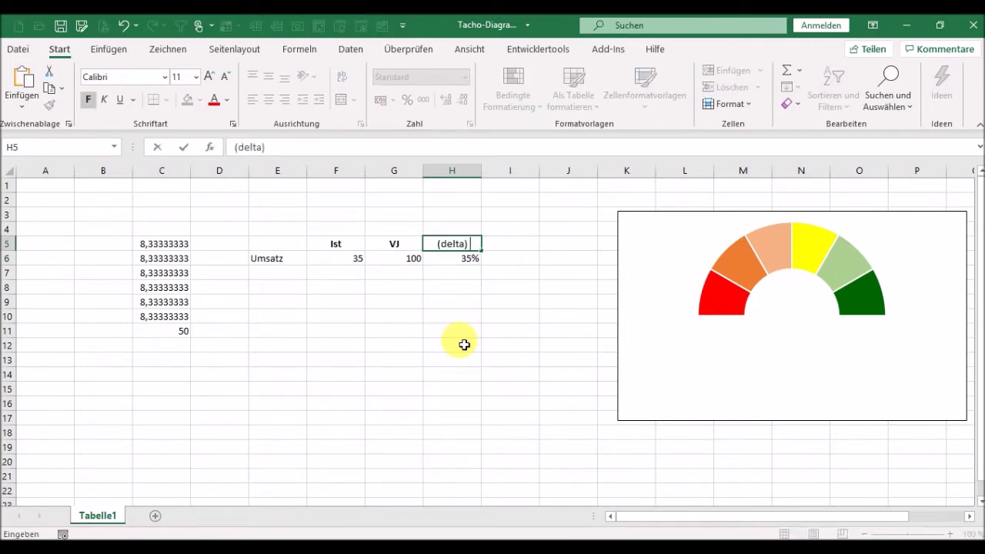
{"action": "key", "text": "BackSpace"}
{"action": "key", "text": "BackSpace"}
{"action": "key", "text": "BackSpace"}
{"action": "key", "text": "BackSpace"}
{"action": "key", "text": "BackSpace"}
{"action": "key", "text": "BackSpace"}
{"action": "key", "text": "BackSpace"}
{"action": "type", "text": "f."}
{"action": "type", "text": " %"}
{"action": "key", "text": "Return"}
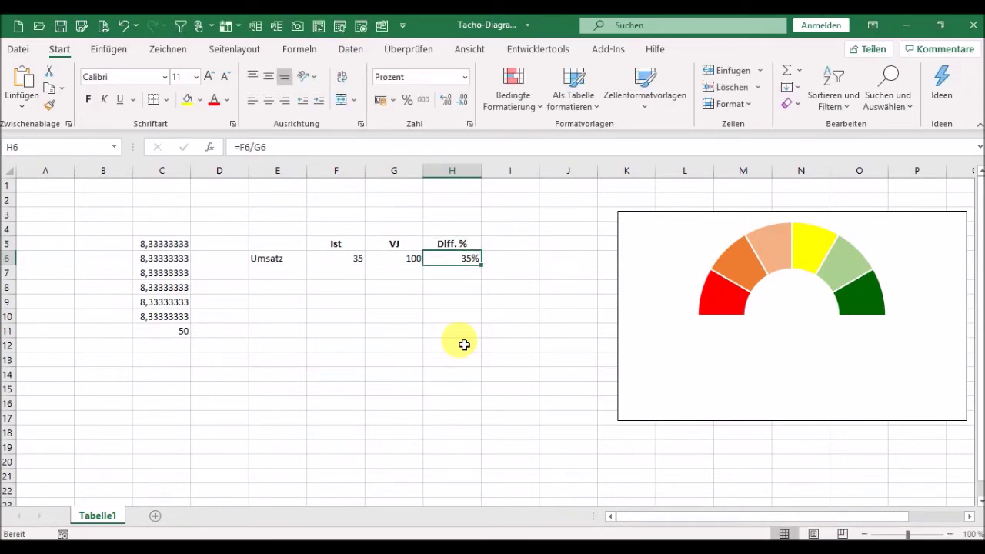
Step: Change H6 to =F6/G6-1 so it shows the -65% difference
{"action": "type", "text": "="}
{"action": "key", "text": "Left"}
{"action": "key", "text": "Left"}
{"action": "type", "text": "/"}
{"action": "key", "text": "Left"}
{"action": "type", "text": "-1"}
{"action": "key", "text": "Return"}
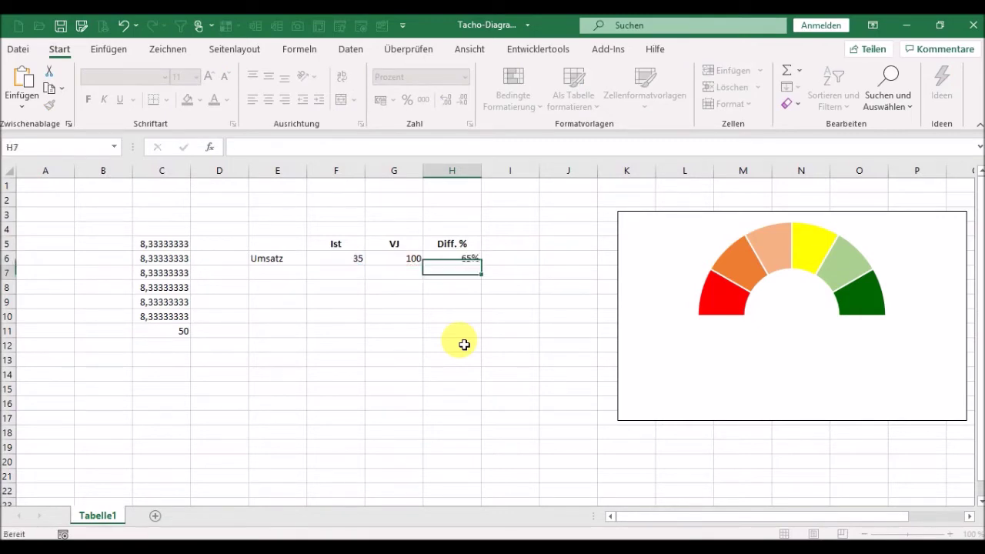
{"action": "key", "text": "Up"}
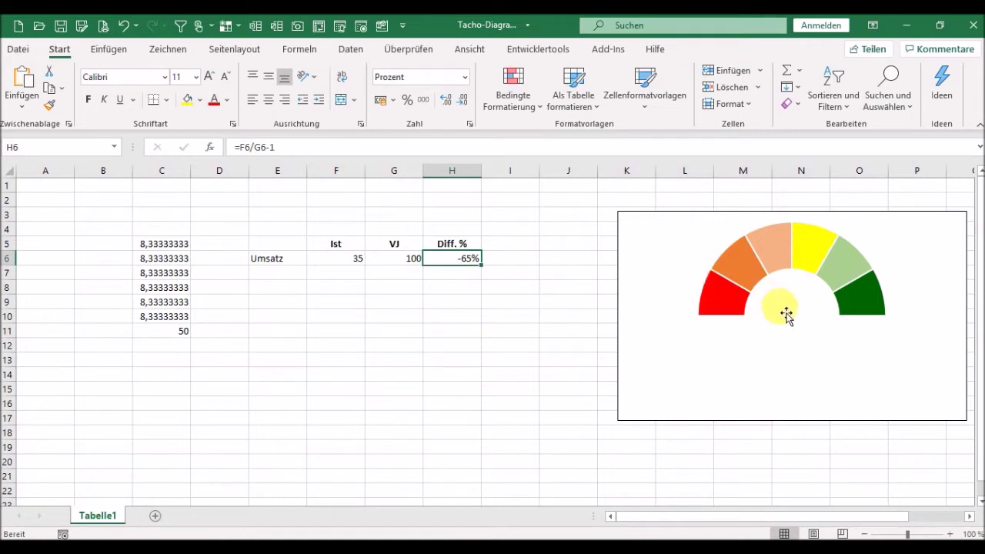
{"action": "mouse_move", "coordinate": [746, 323]}
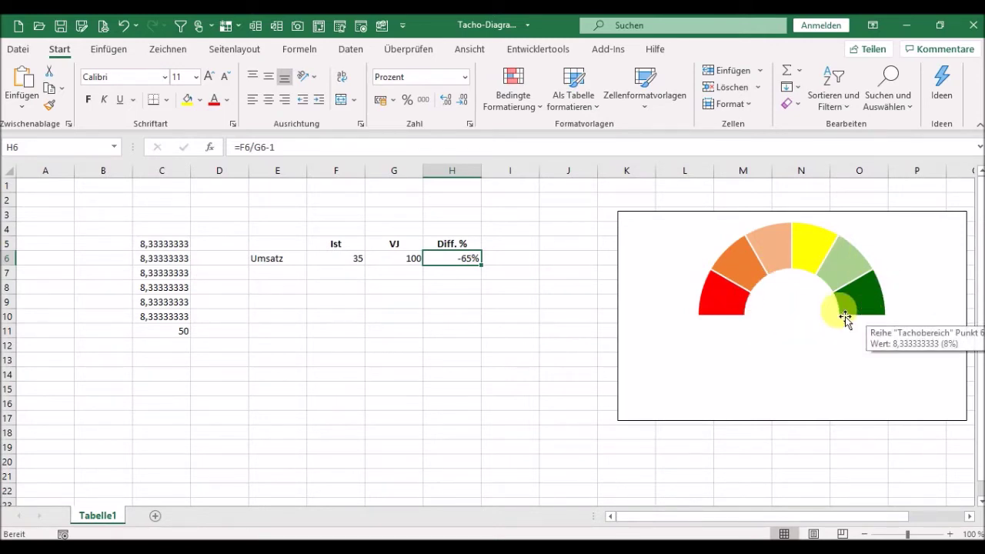
{"action": "left_click", "coordinate": [521, 244]}
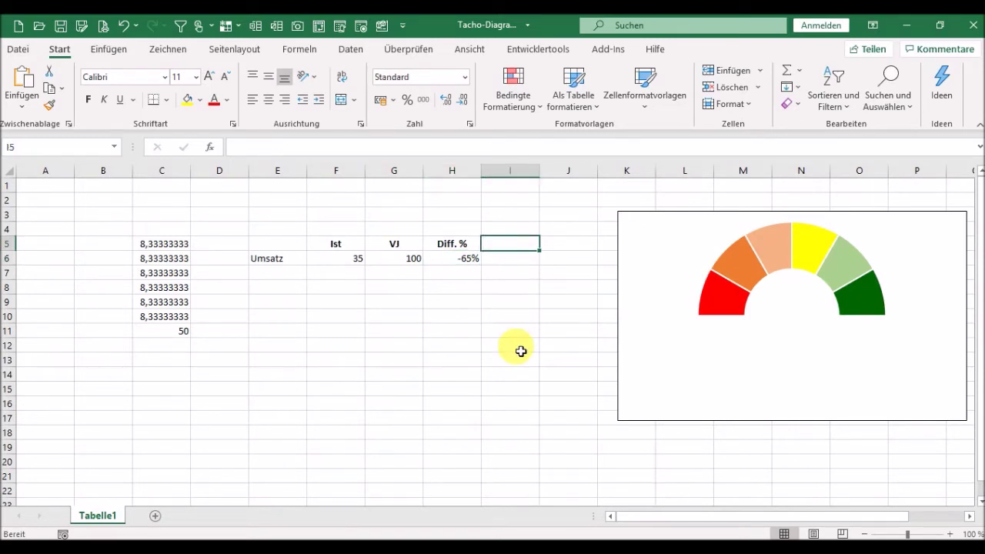
Step: Enter the header Tacho in I5 and the label Abweichung in I6
{"action": "type", "text": "Tacho"}
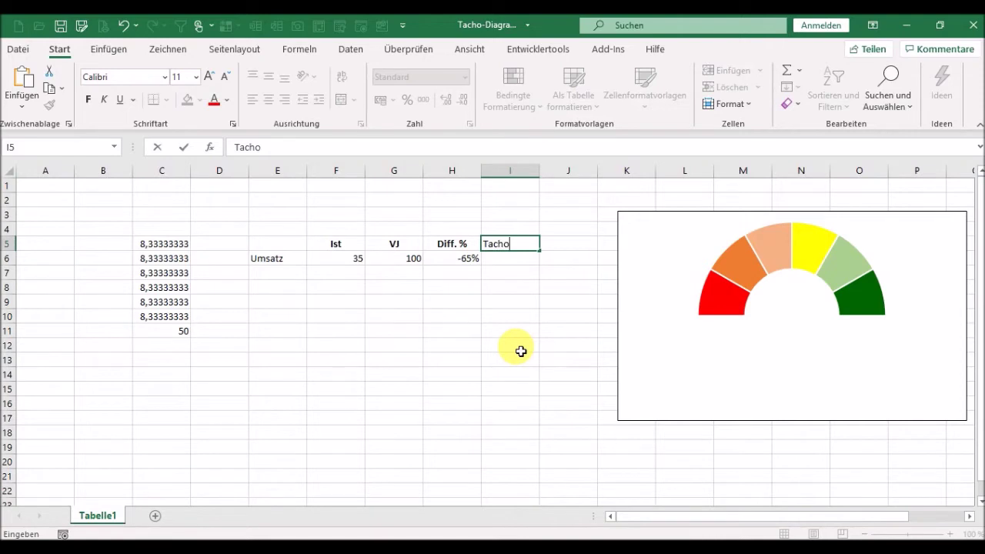
{"action": "key", "text": "Return"}
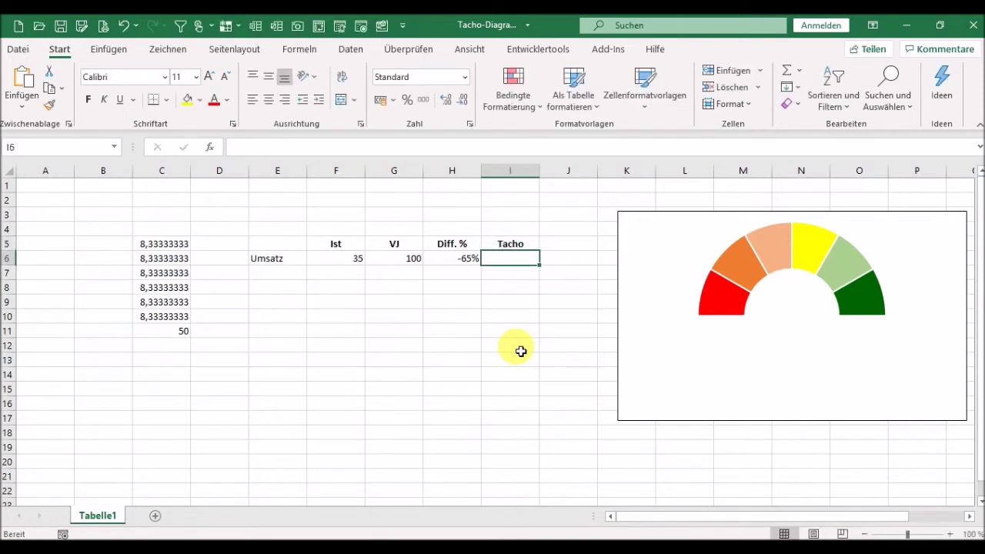
{"action": "type", "text": "Abweichung"}
{"action": "key", "text": "Return"}
Step: Enter =100-ABS(H6)*100 in J6, returning 35
{"action": "key", "text": "Up"}
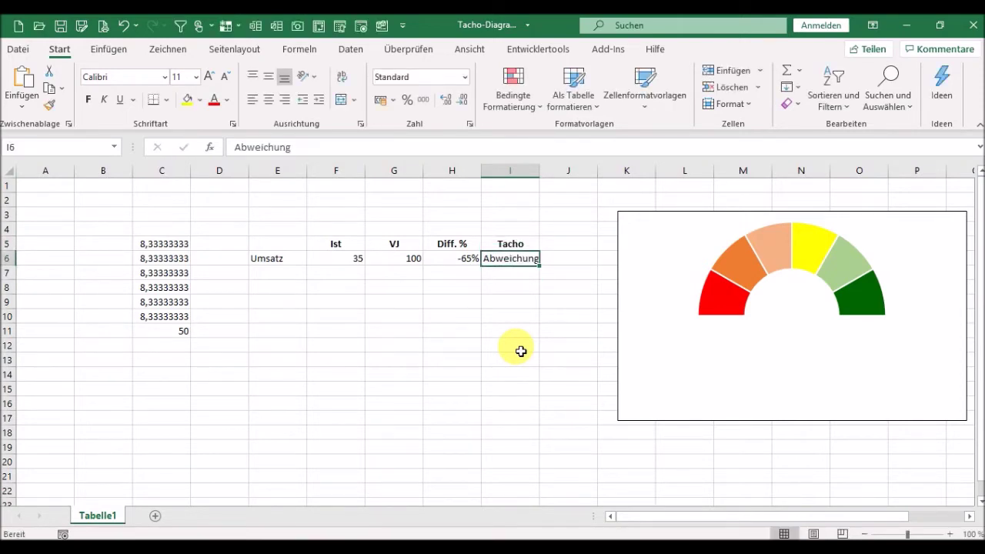
{"action": "key", "text": "Right"}
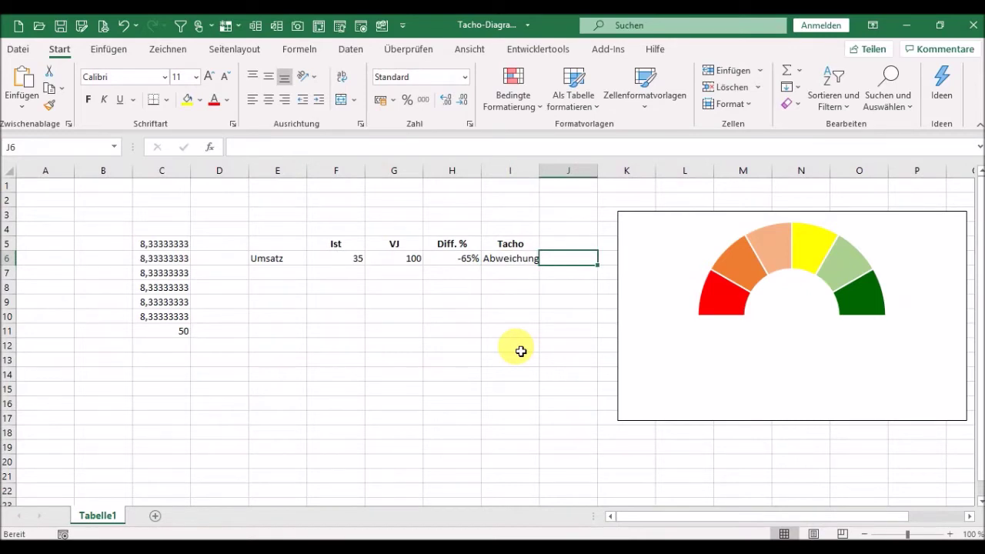
{"action": "type", "text": "=100"}
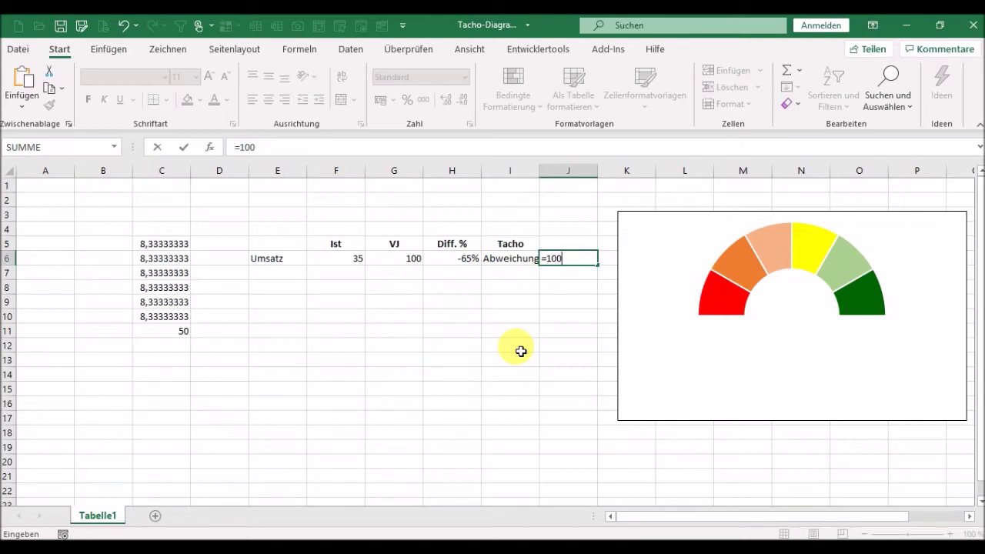
{"action": "type", "text": "abs"}
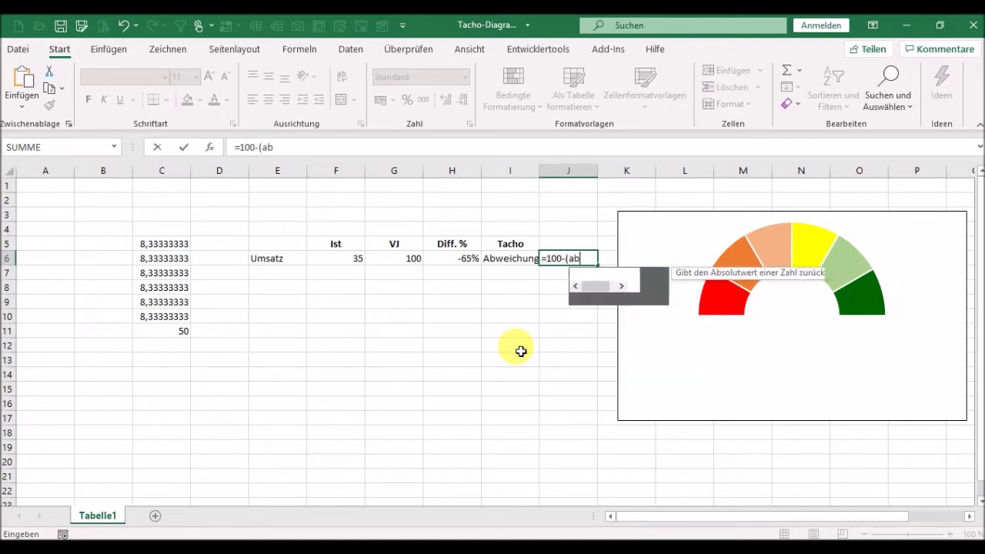
{"action": "key", "text": "BackSpace"}
{"action": "key", "text": "BackSpace"}
{"action": "key", "text": "BackSpace"}
{"action": "key", "text": "BackSpace"}
{"action": "type", "text": "abs("}
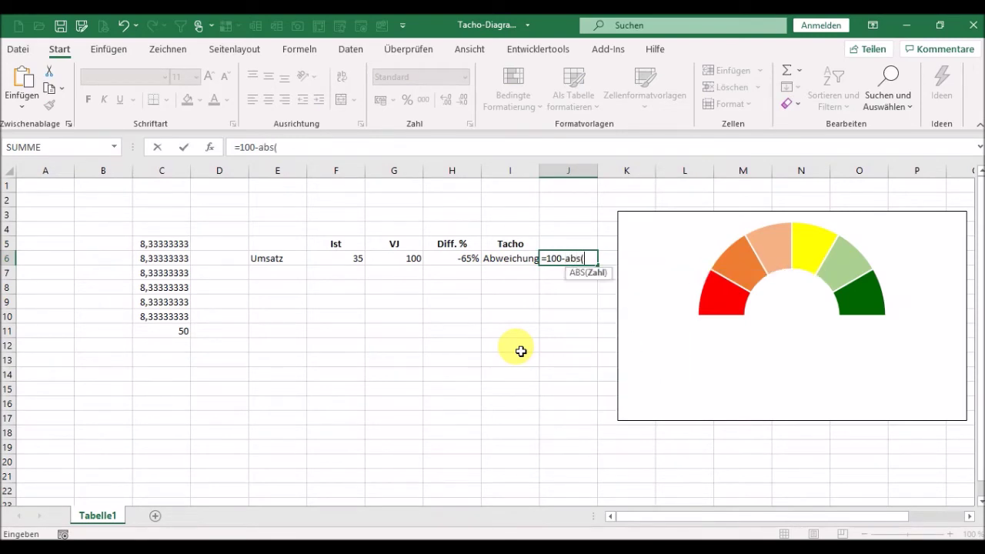
{"action": "left_click", "coordinate": [455, 265]}
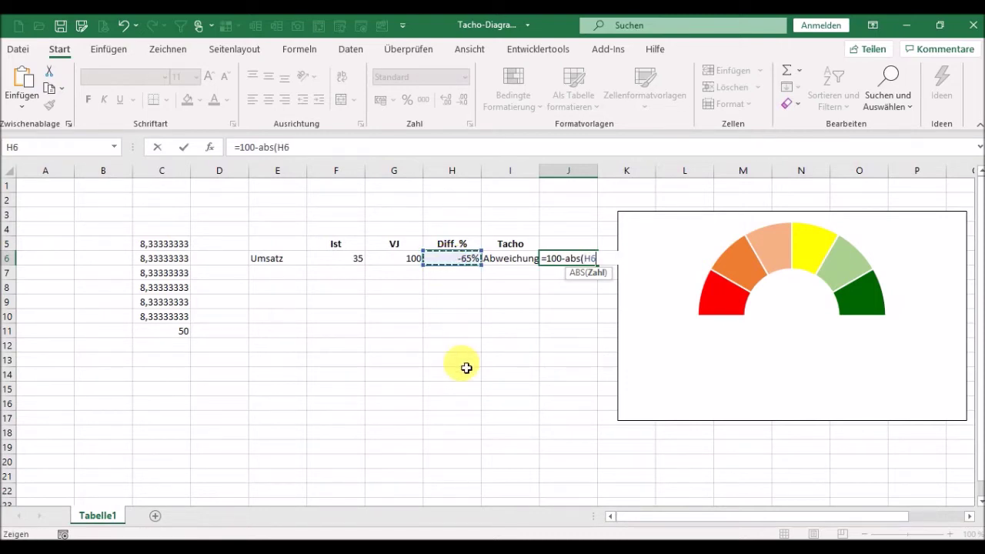
{"action": "type", "text": ")"}
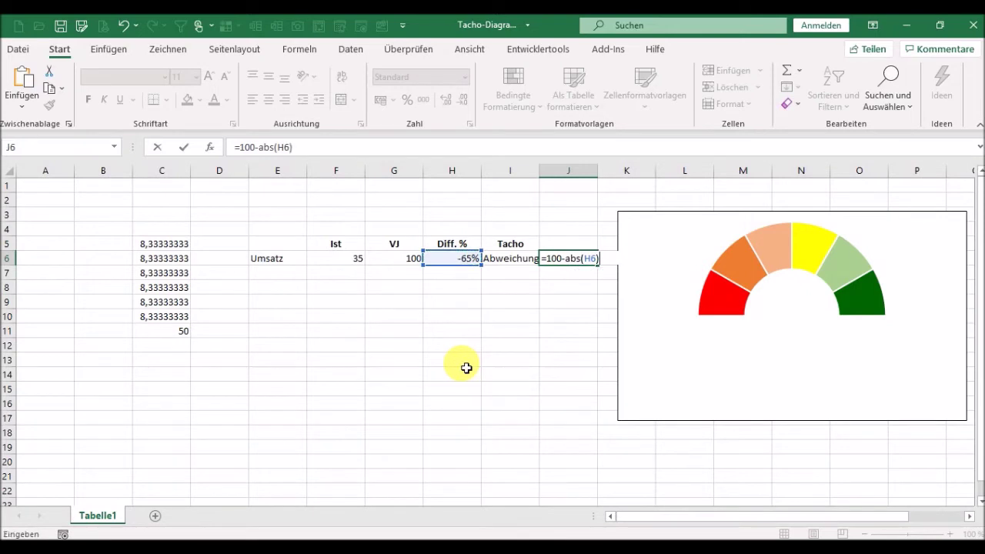
{"action": "type", "text": "*100"}
{"action": "key", "text": "Return"}
{"action": "key", "text": "Up"}
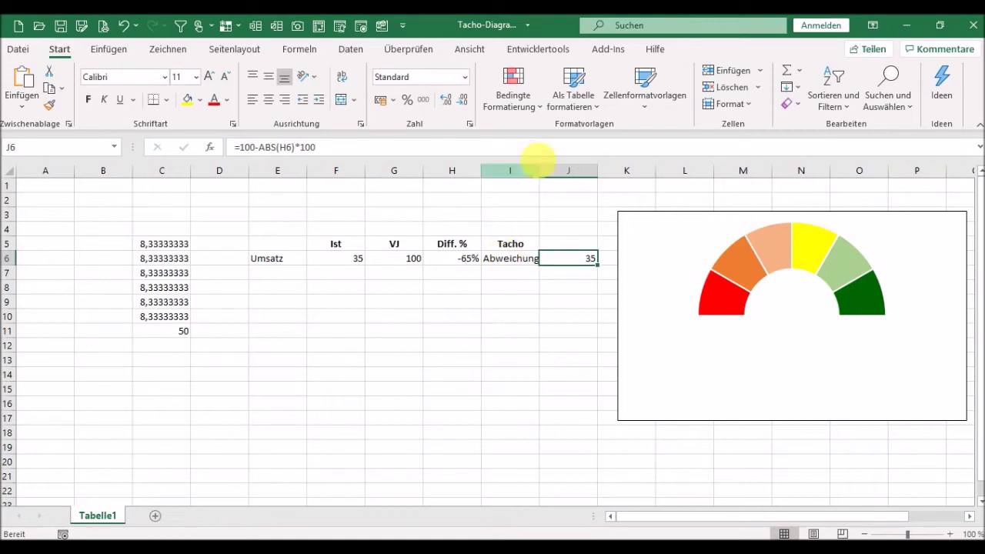
Step: Widen column I slightly and enter Links in I7 under Abweichung
{"action": "left_click_drag", "start_coordinate": [546, 174], "coordinate": [554, 176]}
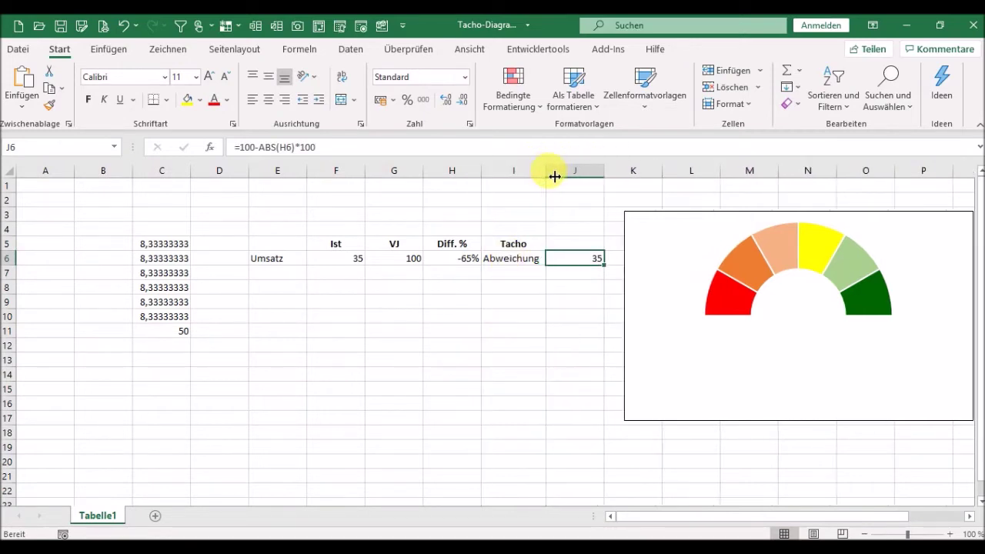
{"action": "left_click", "coordinate": [513, 286]}
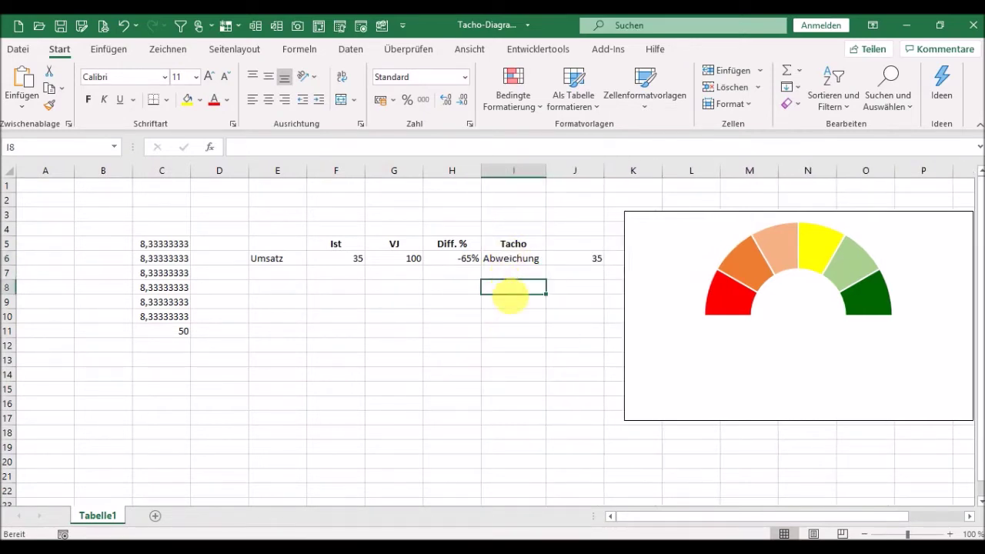
{"action": "key", "text": "Up"}
{"action": "type", "text": "Links"}
{"action": "key", "text": "Return"}
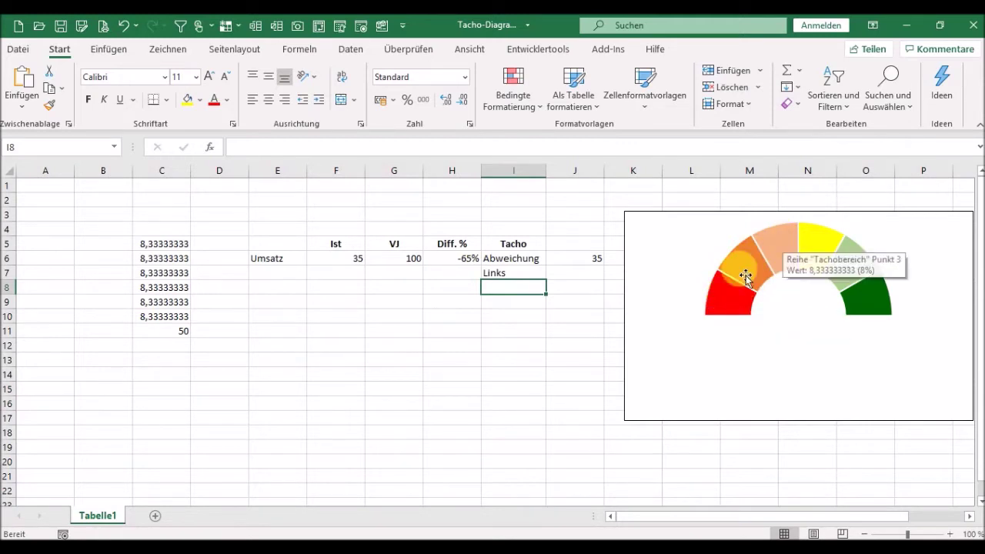
Step: Add the labels Nadel, Rechts and Puffer in I8:I10
{"action": "mouse_move", "coordinate": [735, 298]}
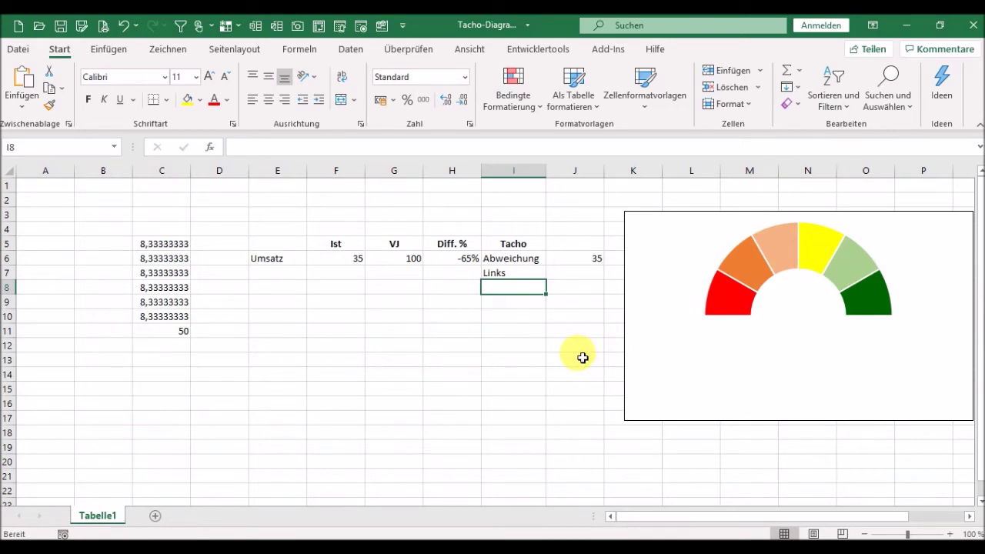
{"action": "type", "text": "Nadel"}
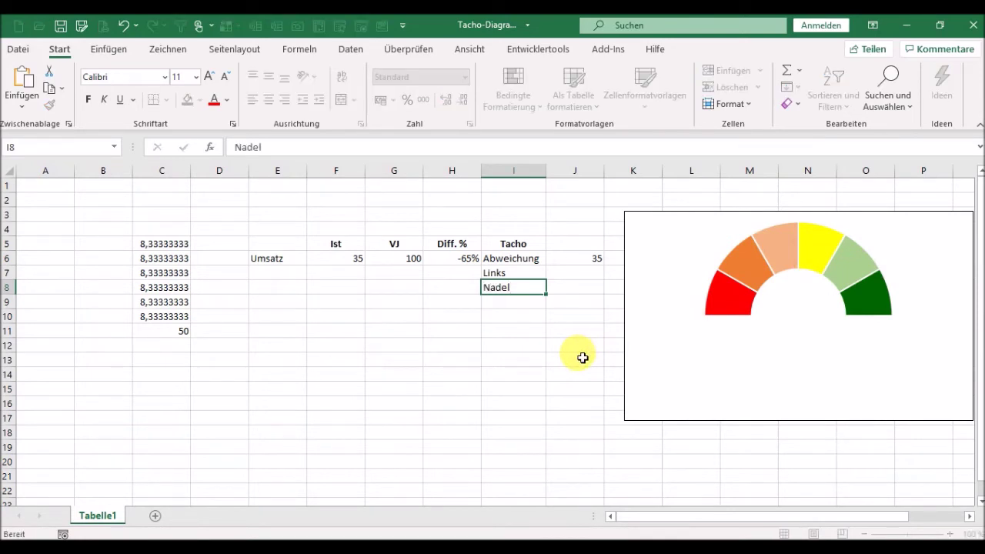
{"action": "key", "text": "Return"}
{"action": "type", "text": "REchts"}
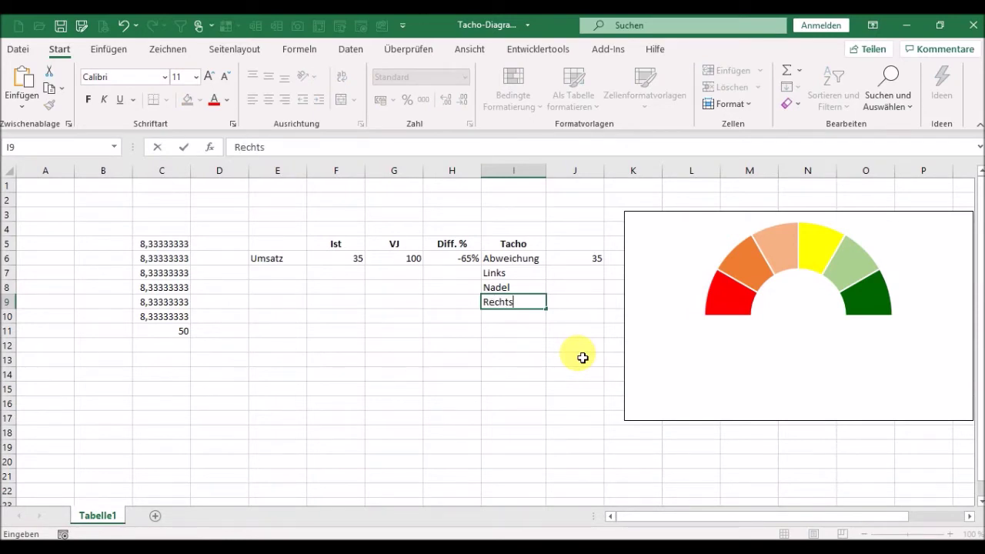
{"action": "key", "text": "Return"}
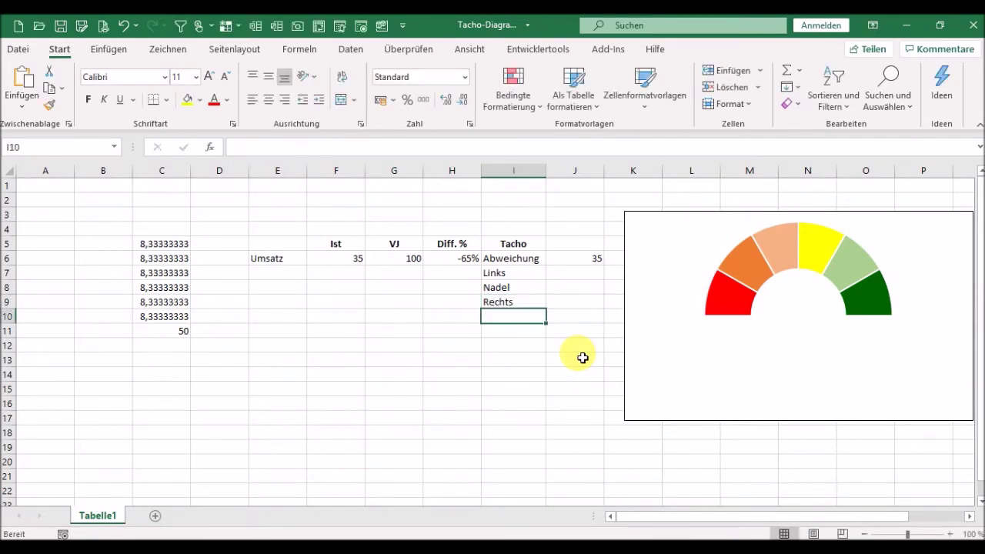
{"action": "mouse_move", "coordinate": [740, 320]}
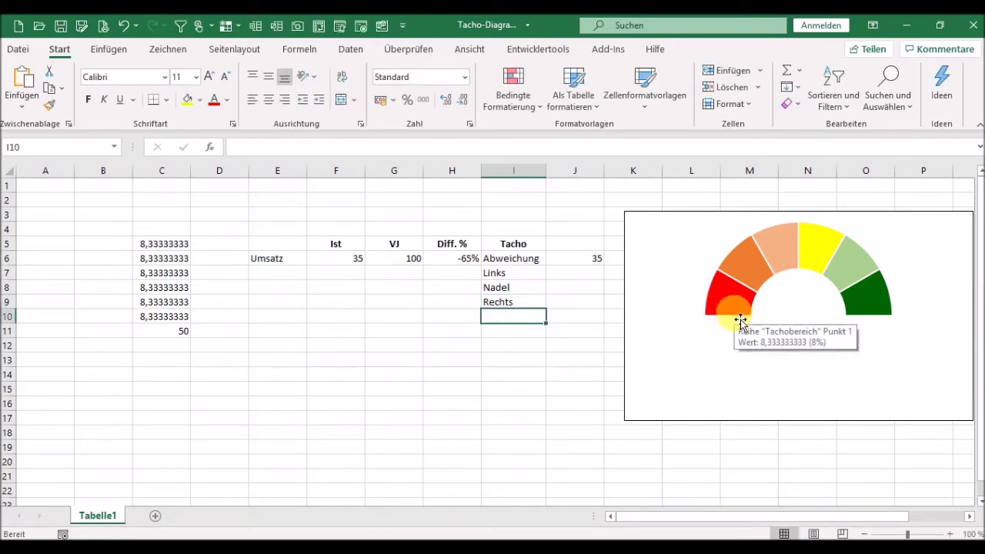
{"action": "mouse_move", "coordinate": [773, 251]}
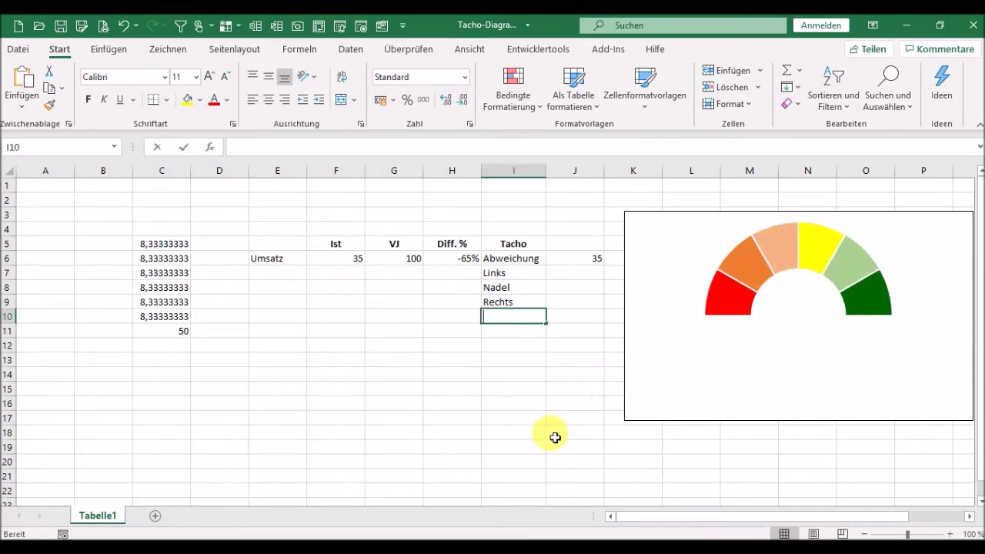
{"action": "type", "text": "Puffe"}
{"action": "key", "text": "ctrl+Return"}
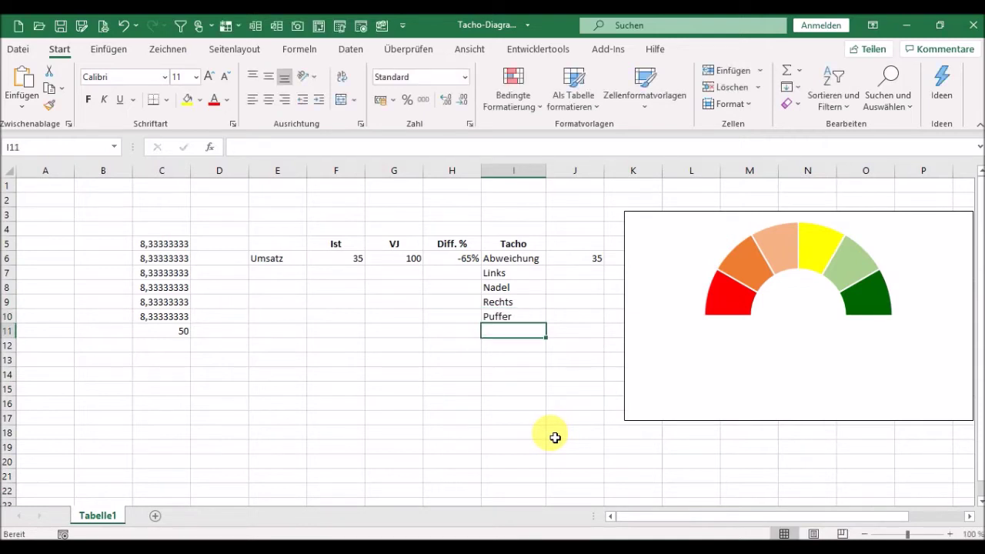
{"action": "key", "text": "Right"}
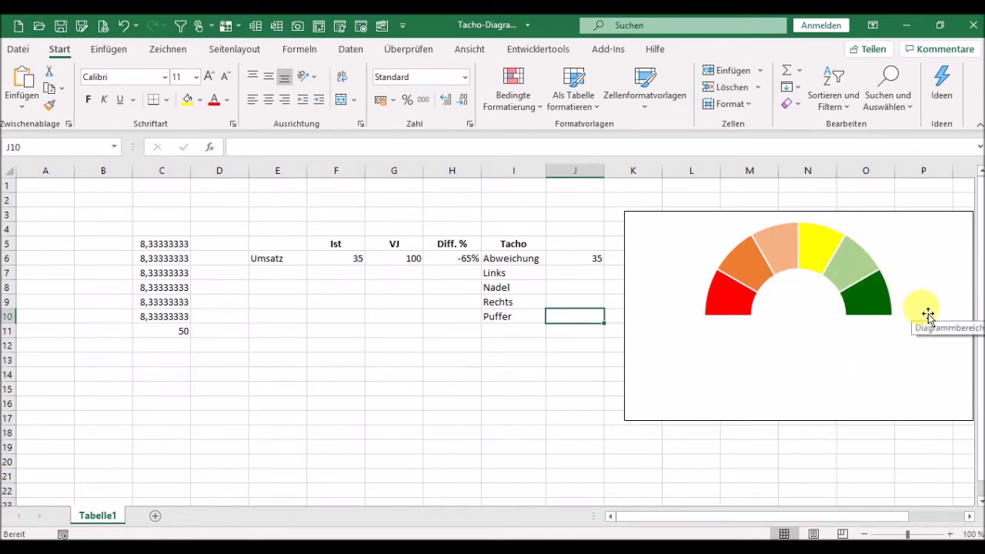
Step: Set the Nadel width in J8 to 2,5
{"action": "left_click", "coordinate": [574, 262]}
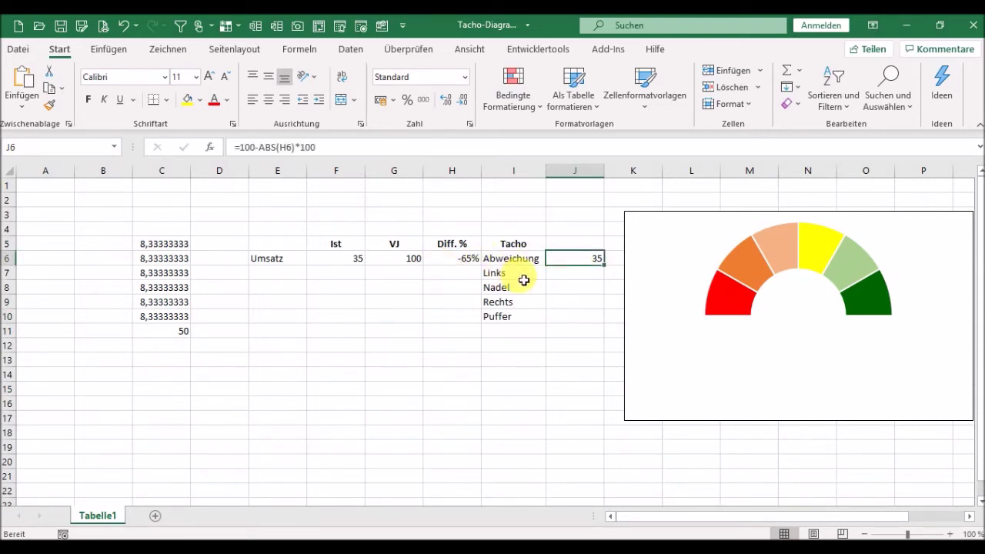
{"action": "left_click", "coordinate": [571, 289]}
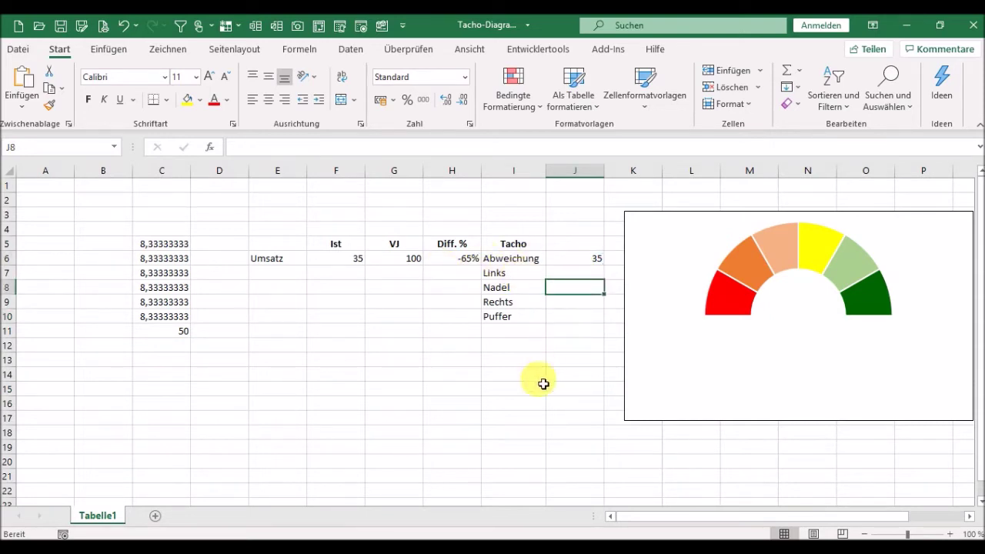
{"action": "type", "text": "2,5"}
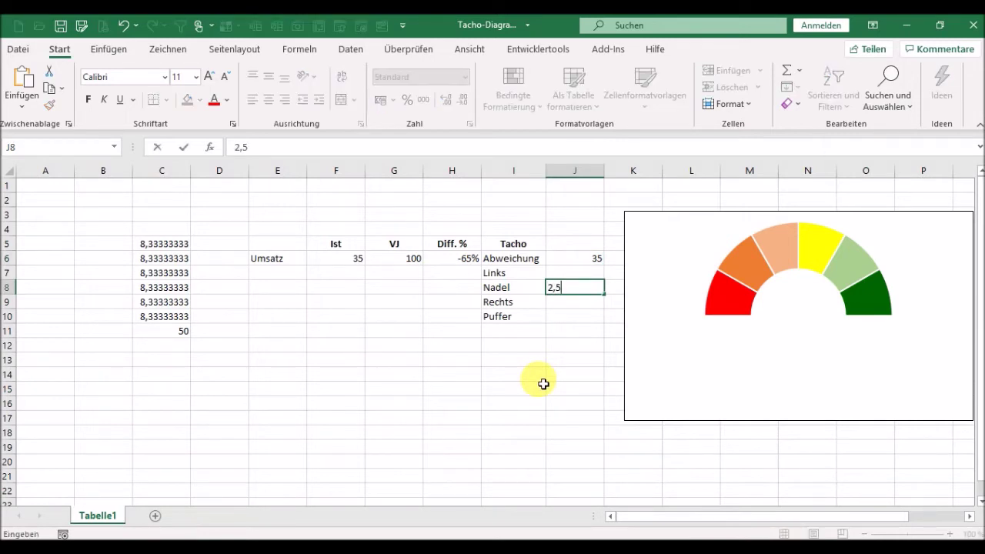
{"action": "key", "text": "Return"}
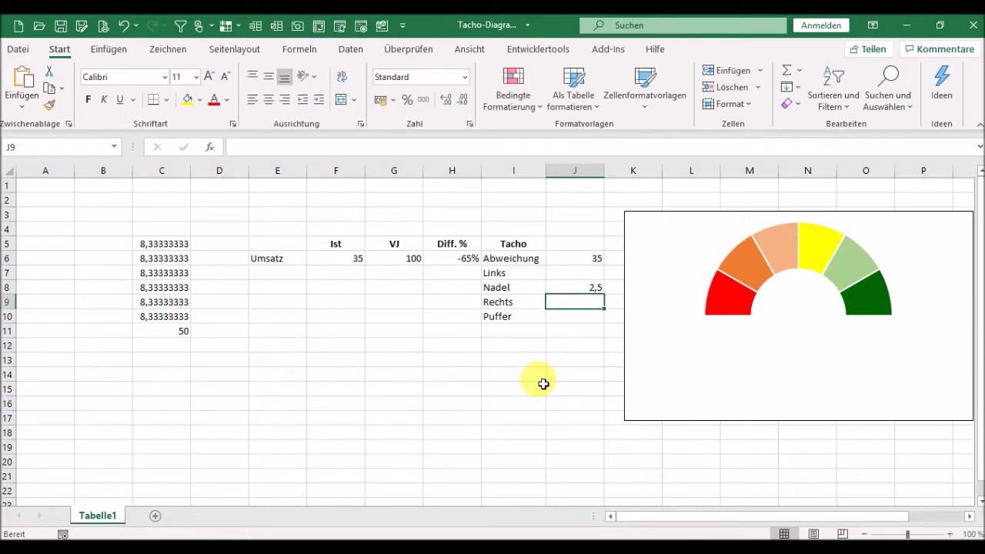
Step: Enter =J6-(J8/2) in J7 so Links shows 33,75
{"action": "key", "text": "Up"}
{"action": "key", "text": "Up"}
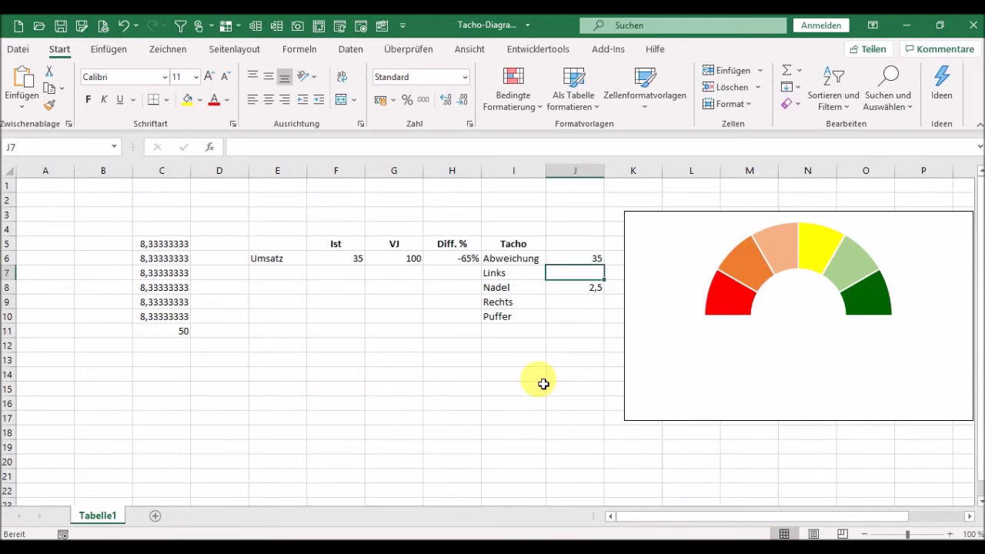
{"action": "type", "text": "="}
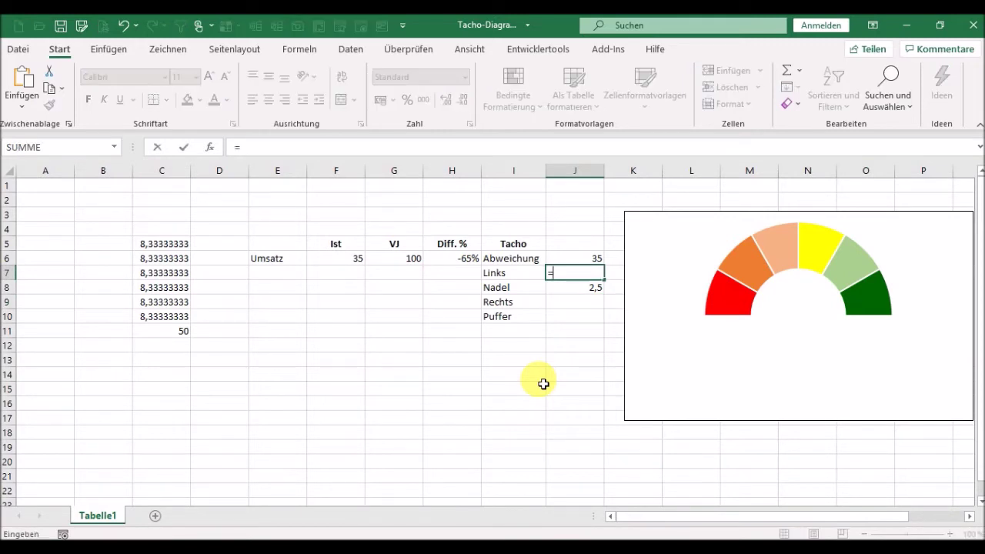
{"action": "key", "text": "Up"}
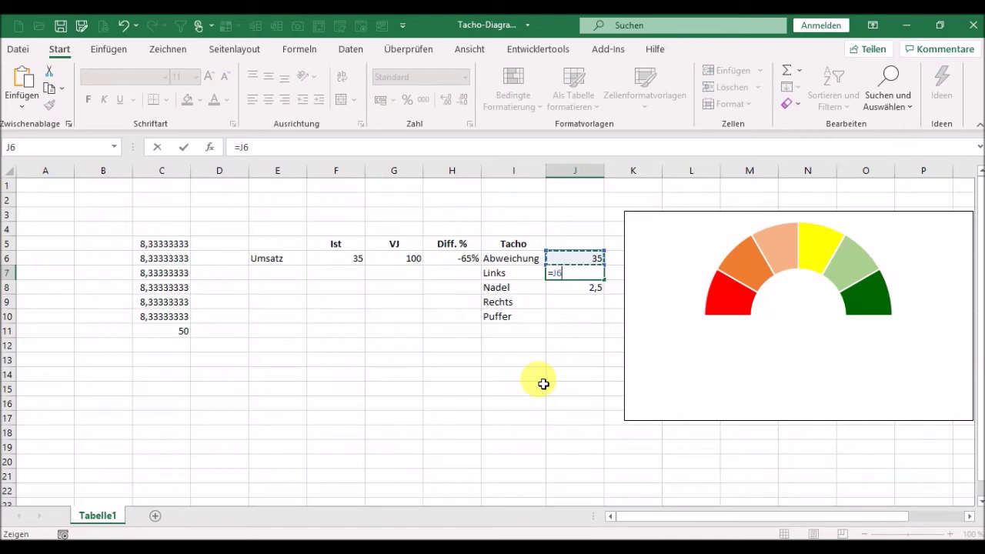
{"action": "type", "text": "-("}
{"action": "key", "text": "Down"}
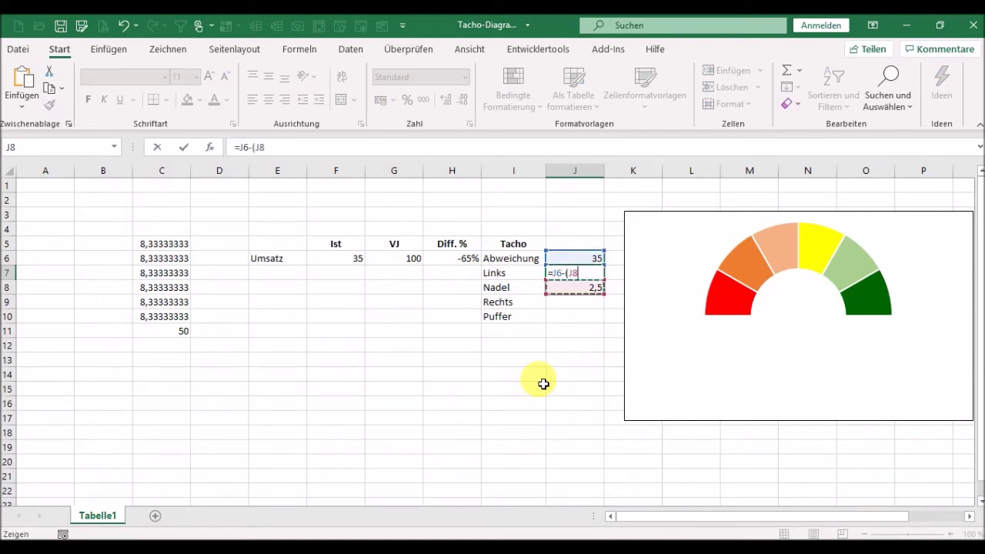
{"action": "type", "text": "/2"}
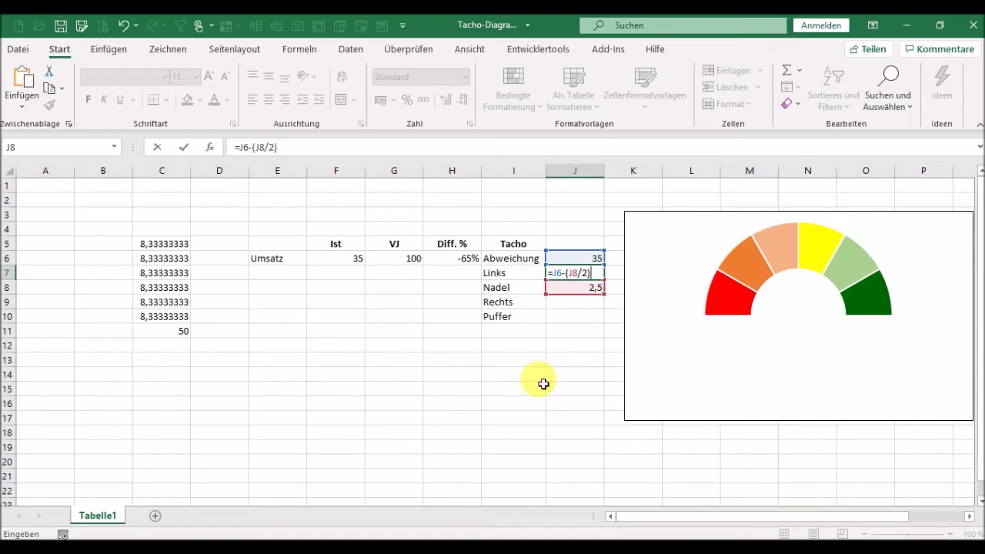
{"action": "key", "text": "Return"}
{"action": "key", "text": "Up"}
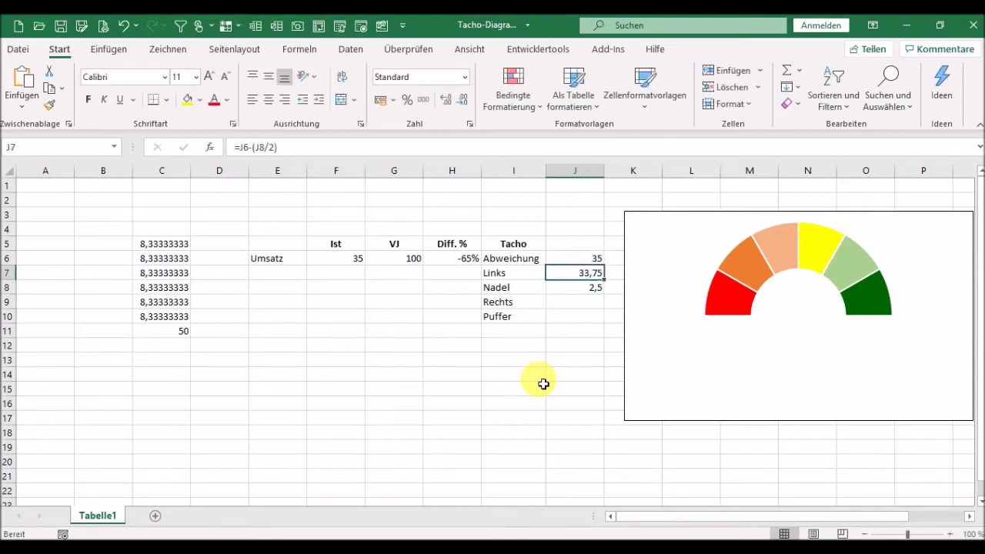
{"action": "key", "text": "shift+Down"}
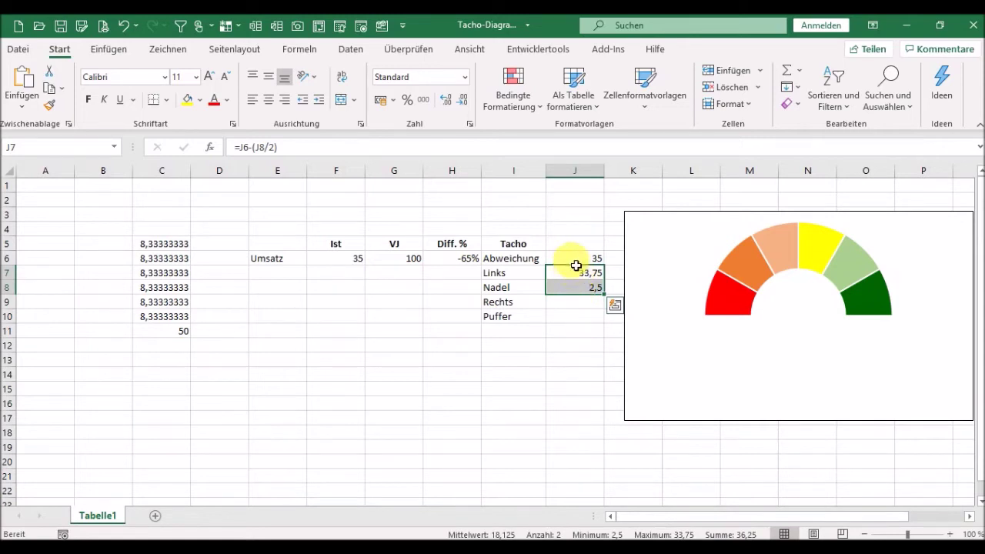
Step: Enter the Rechts formula in J9 from Abweichung and Nadel, giving 63,75
{"action": "left_click", "coordinate": [570, 305]}
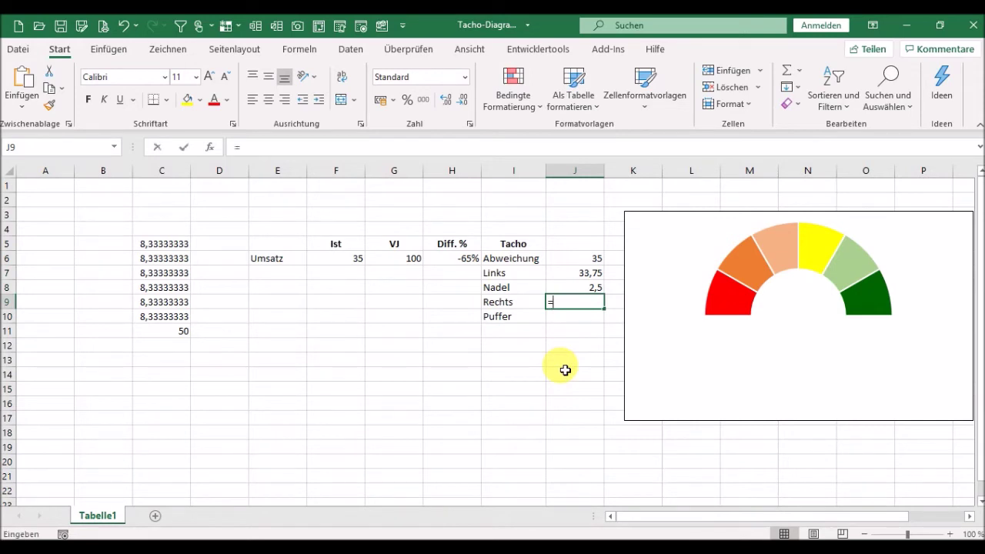
{"action": "type", "text": "="}
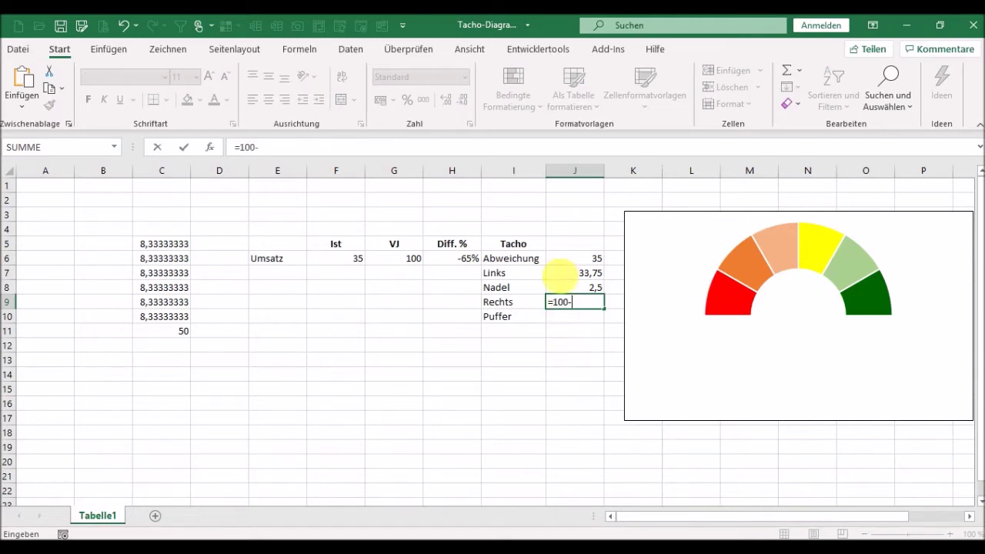
{"action": "left_click", "coordinate": [565, 259]}
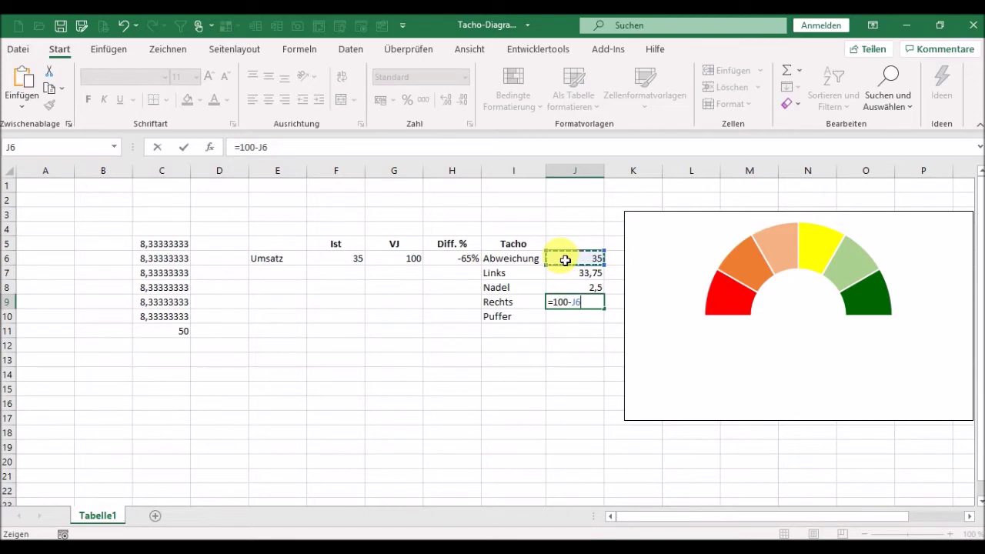
{"action": "type", "text": "-("}
{"action": "left_click", "coordinate": [555, 291]}
{"action": "type", "text": "/2)"}
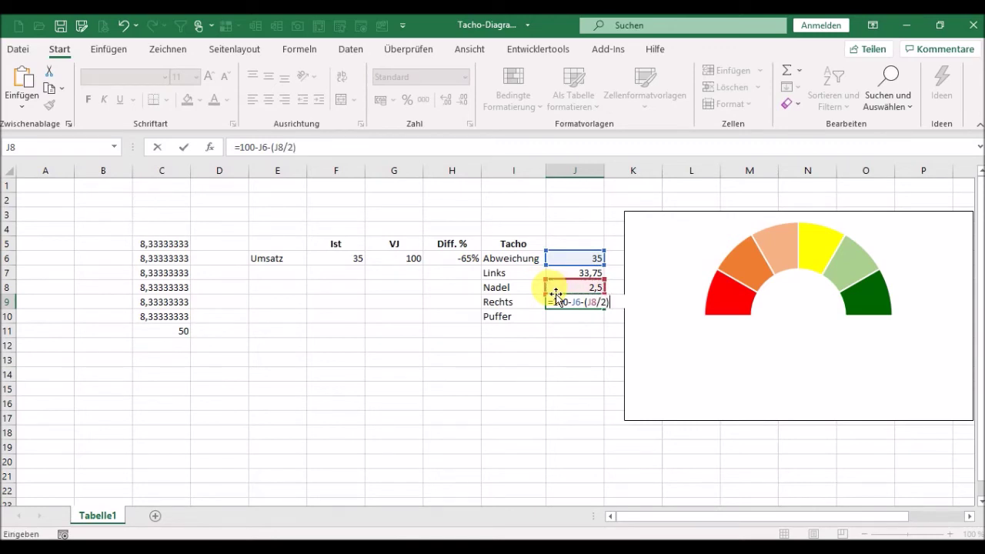
{"action": "key", "text": "Return"}
{"action": "key", "text": "Up"}
{"action": "key", "text": "shift+Up"}
{"action": "key", "text": "shift+Up"}
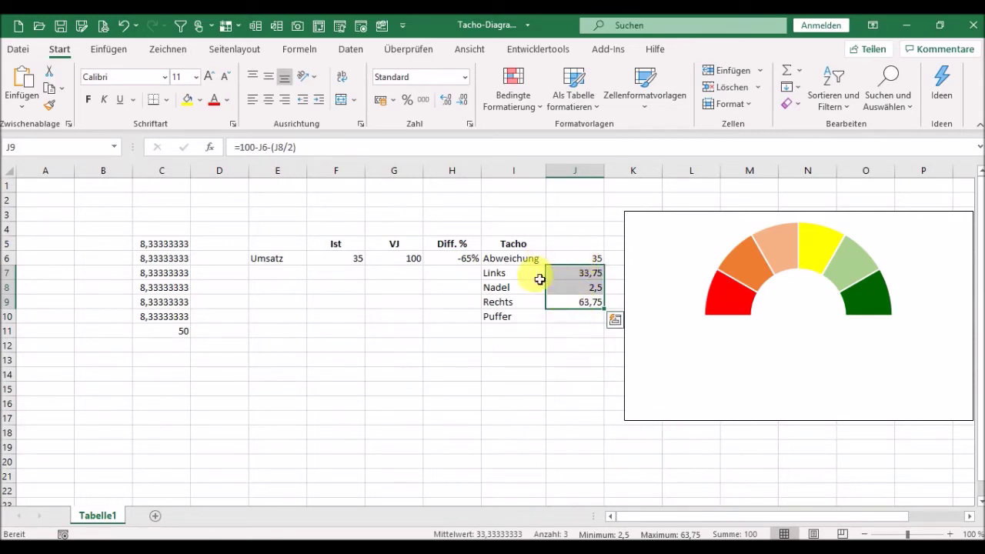
{"action": "left_click", "coordinate": [572, 290]}
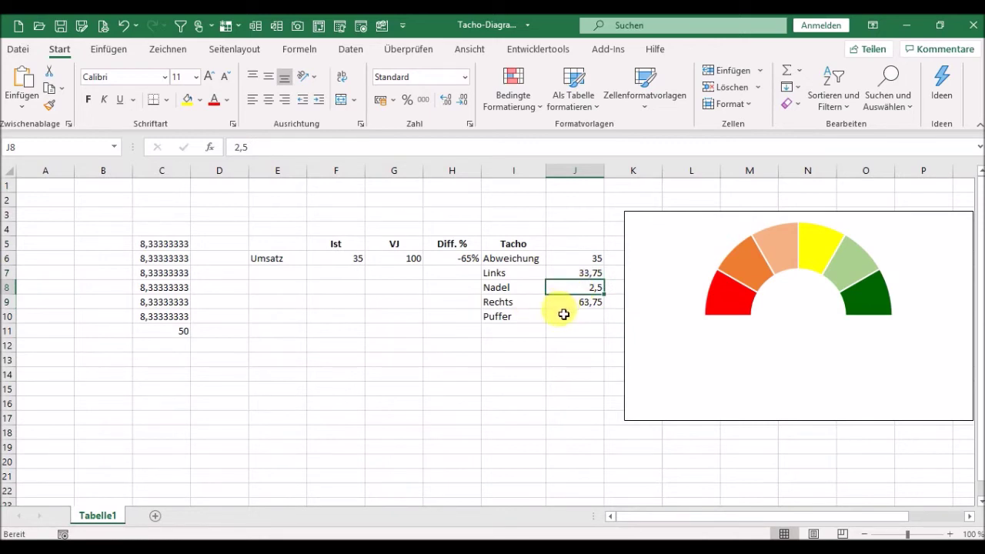
Step: Enter =SUMME(J7:J9) in J10 so Puffer totals 100
{"action": "left_click", "coordinate": [566, 318]}
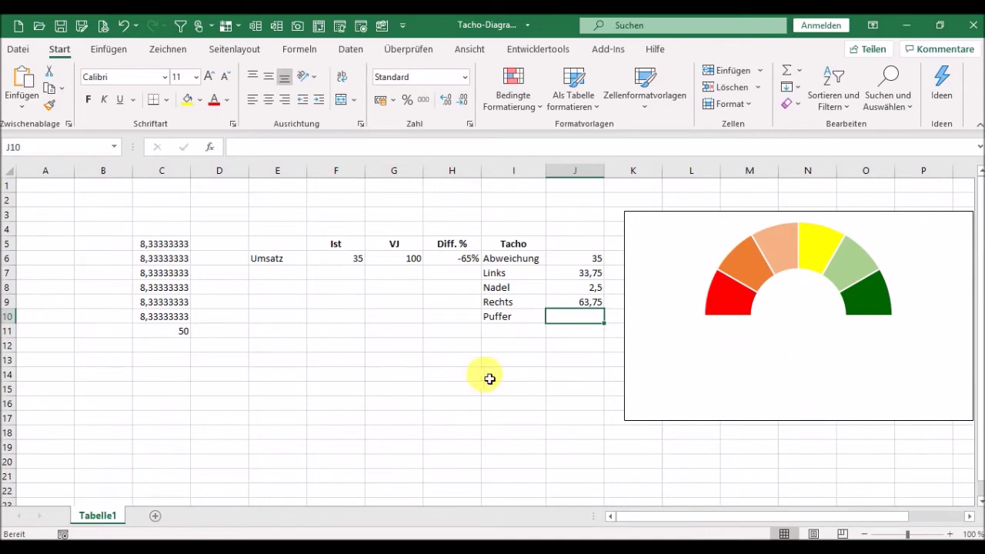
{"action": "type", "text": "=summe("}
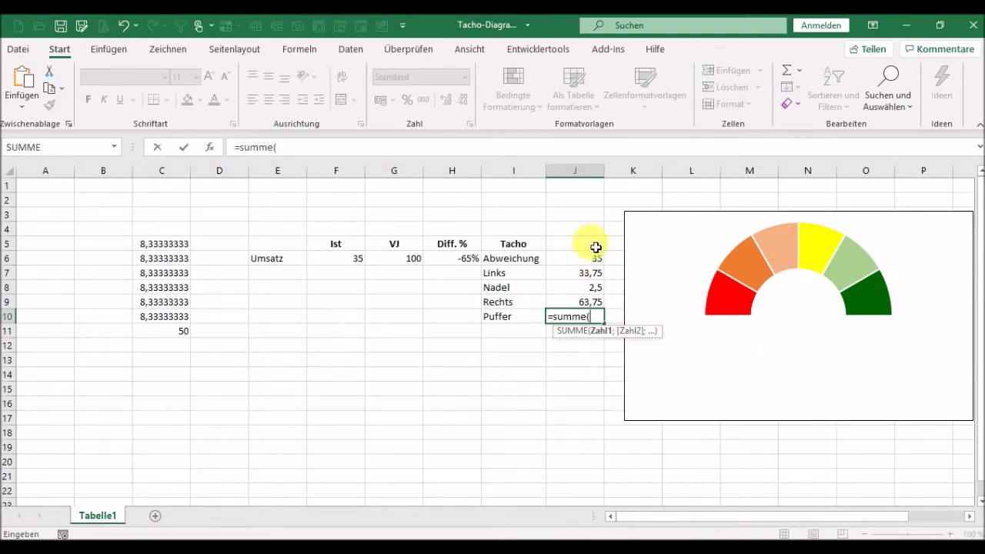
{"action": "left_click_drag", "start_coordinate": [576, 274], "coordinate": [569, 303]}
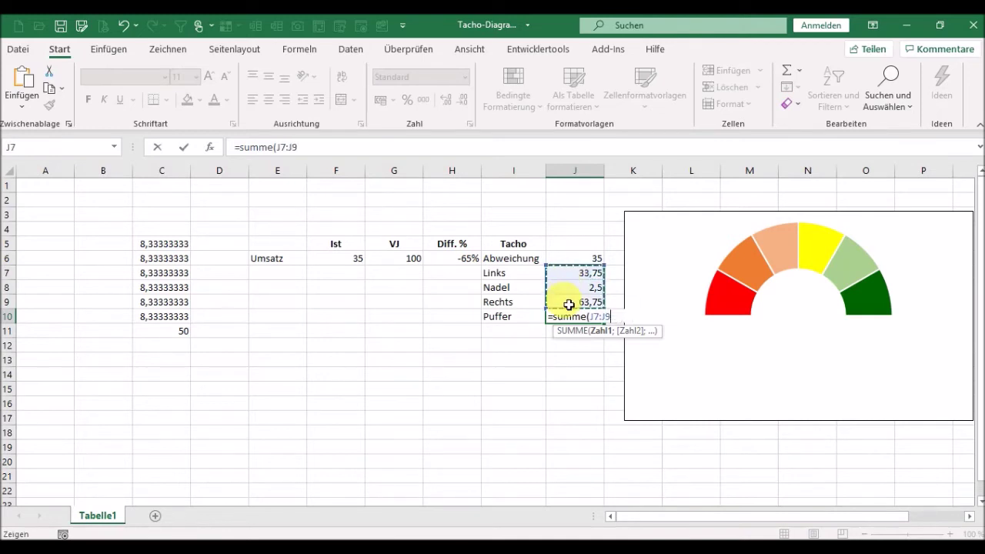
{"action": "type", "text": ")"}
{"action": "key", "text": "Return"}
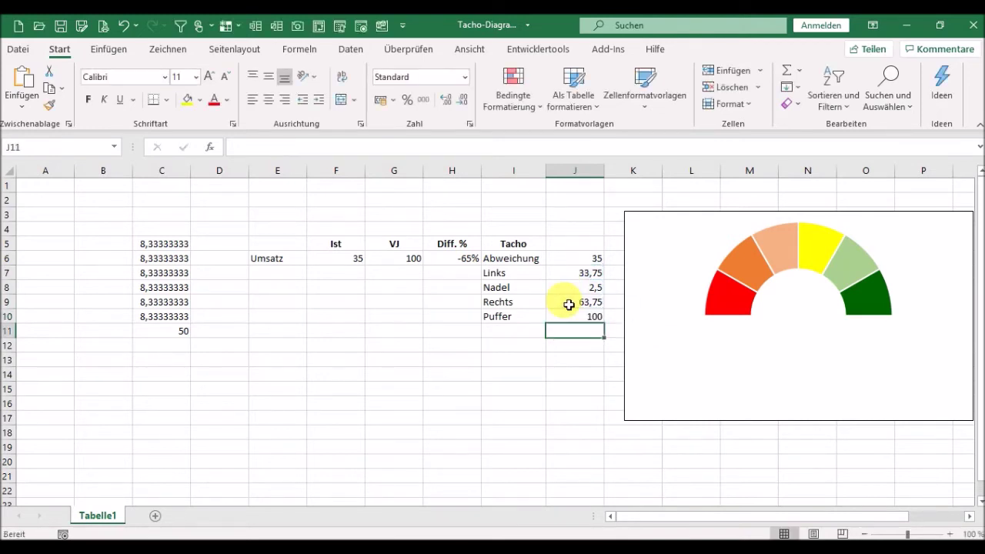
{"action": "key", "text": "Up"}
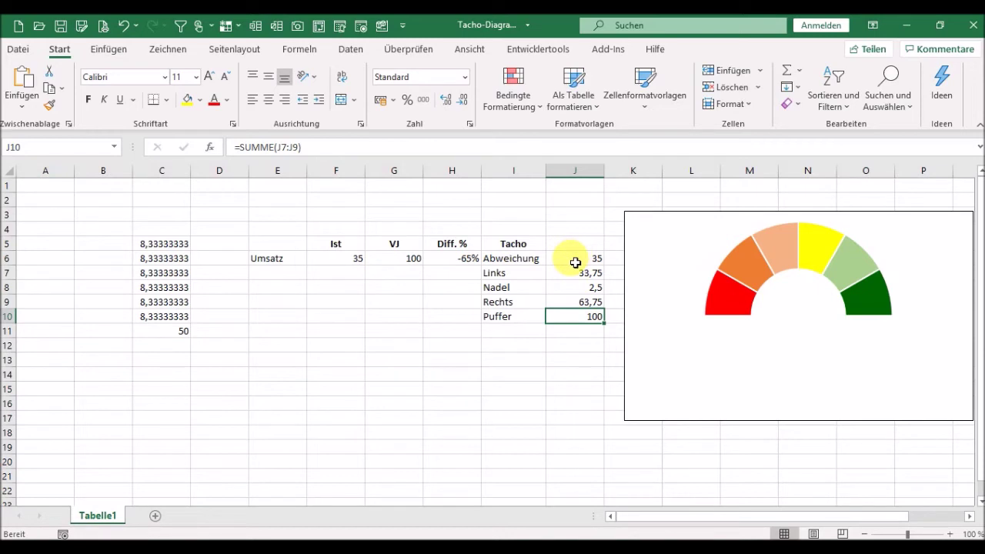
Step: Bring the half-ring gauge chart into view, select it and right-click it
{"action": "left_click", "coordinate": [968, 520]}
{"action": "left_click", "coordinate": [969, 520]}
{"action": "left_click", "coordinate": [717, 480]}
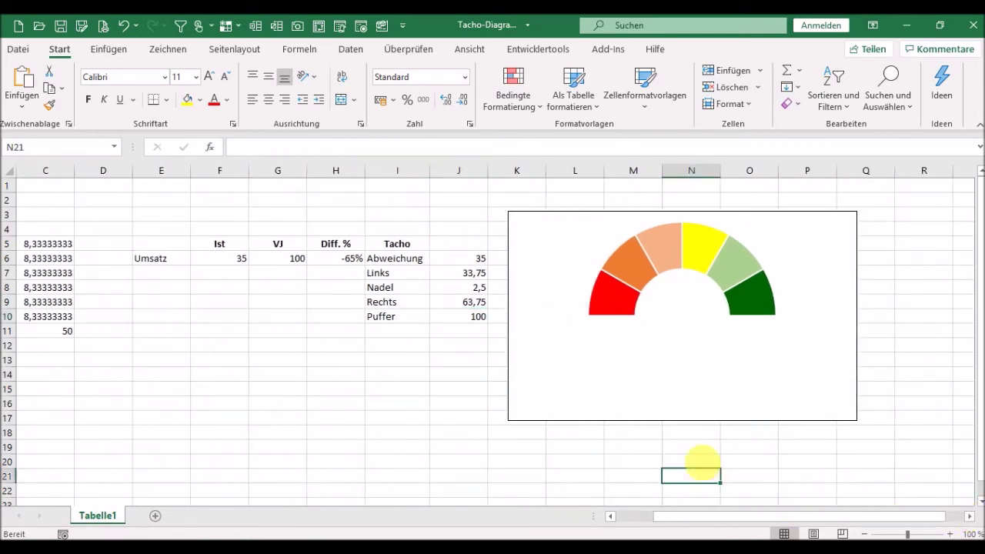
{"action": "left_click", "coordinate": [670, 345]}
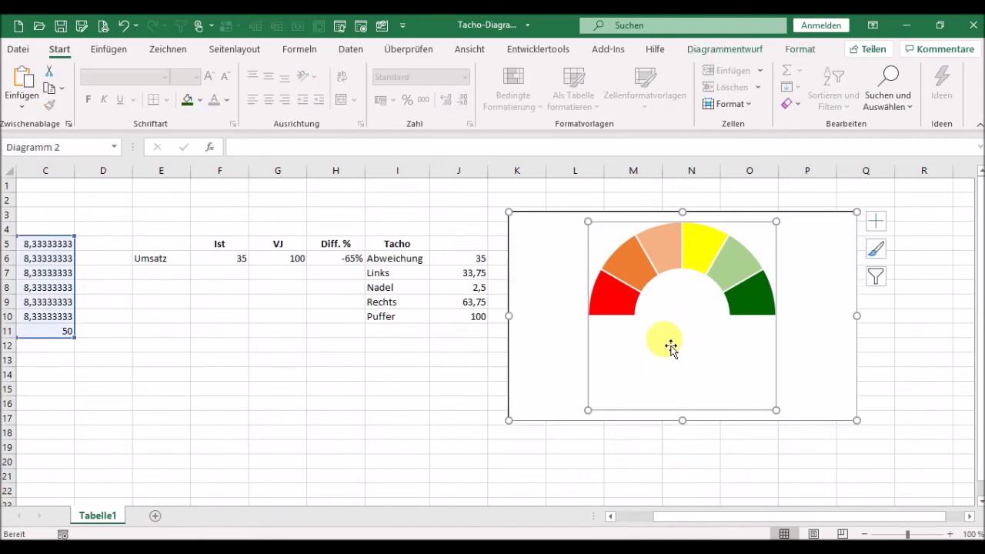
{"action": "right_click", "coordinate": [668, 346]}
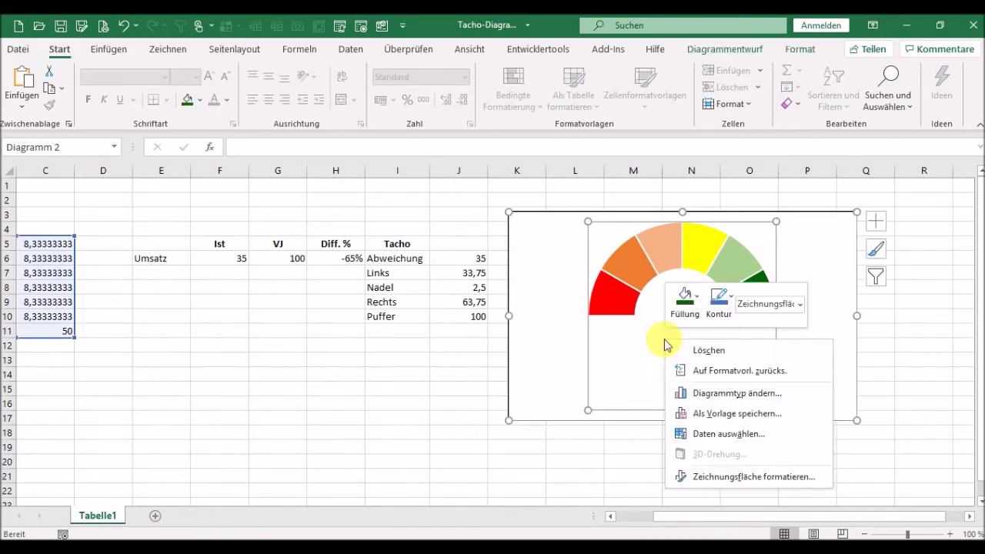
Step: Add a series named Nadel with values J7:J10 via Daten auswählen
{"action": "left_click", "coordinate": [728, 434]}
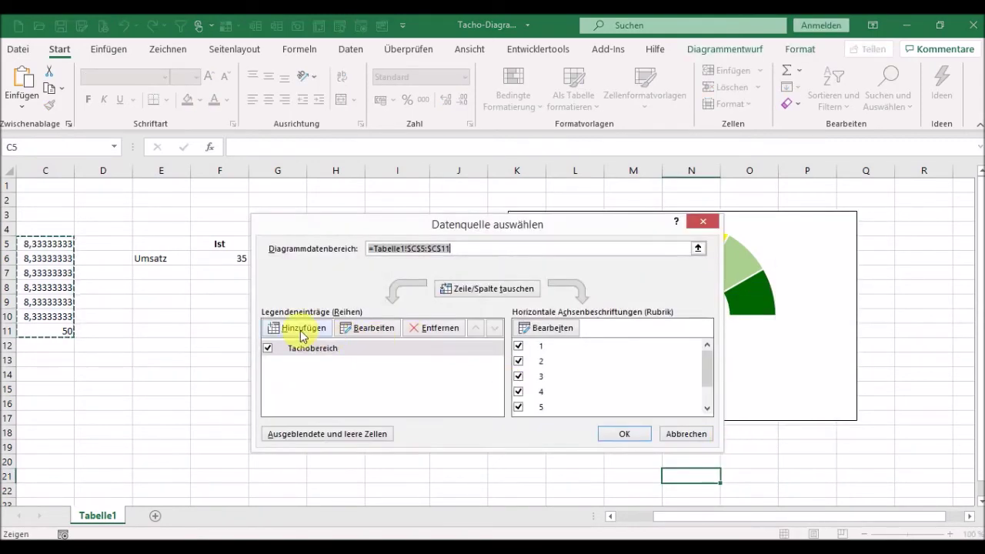
{"action": "left_click", "coordinate": [302, 329]}
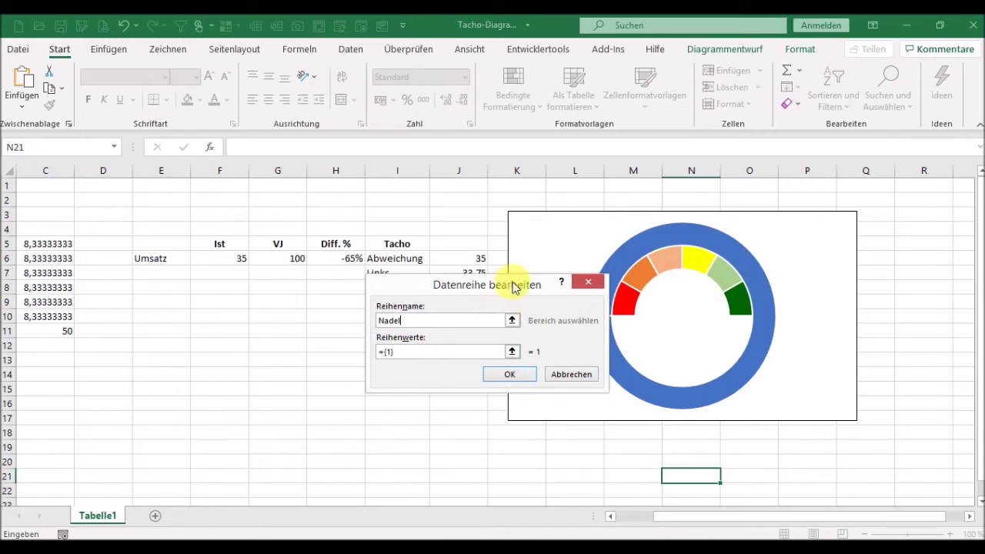
{"action": "mouse_move", "coordinate": [497, 285]}
{"action": "left_mouse_down"}
{"action": "mouse_move", "coordinate": [274, 319]}
{"action": "mouse_move", "coordinate": [217, 345]}
{"action": "left_mouse_up"}
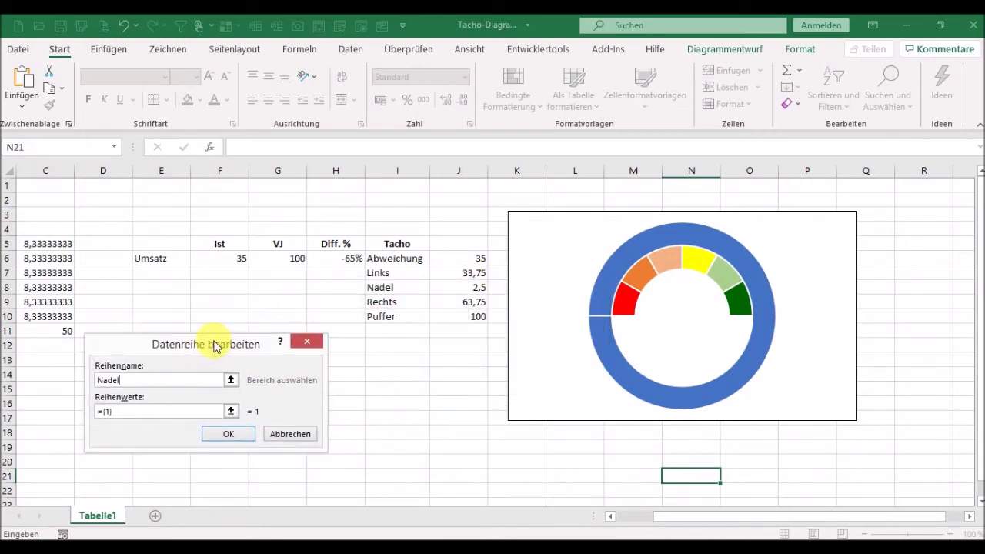
{"action": "left_click", "coordinate": [231, 411]}
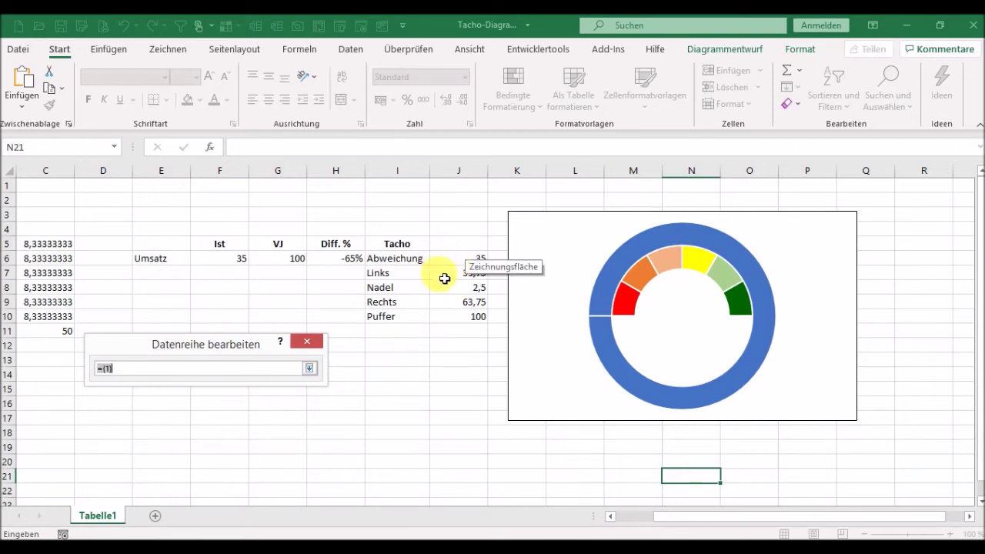
{"action": "left_click_drag", "start_coordinate": [445, 279], "coordinate": [446, 301]}
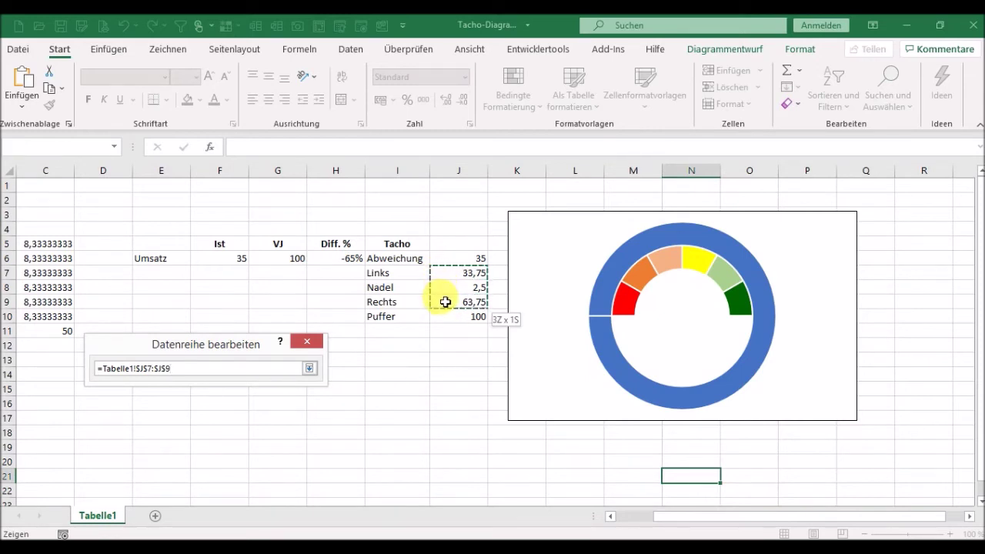
{"action": "left_click_drag", "start_coordinate": [446, 301], "coordinate": [446, 322]}
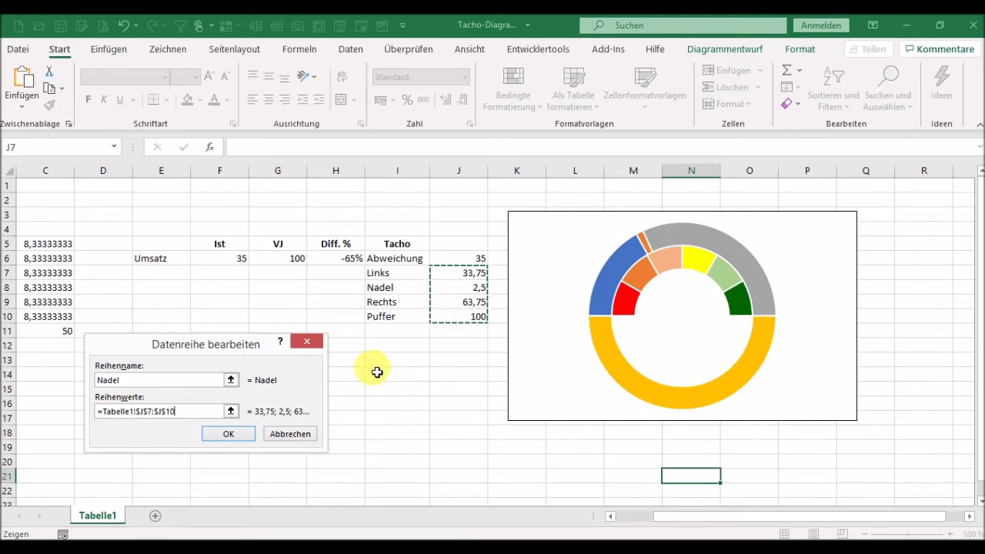
{"action": "left_click", "coordinate": [240, 434]}
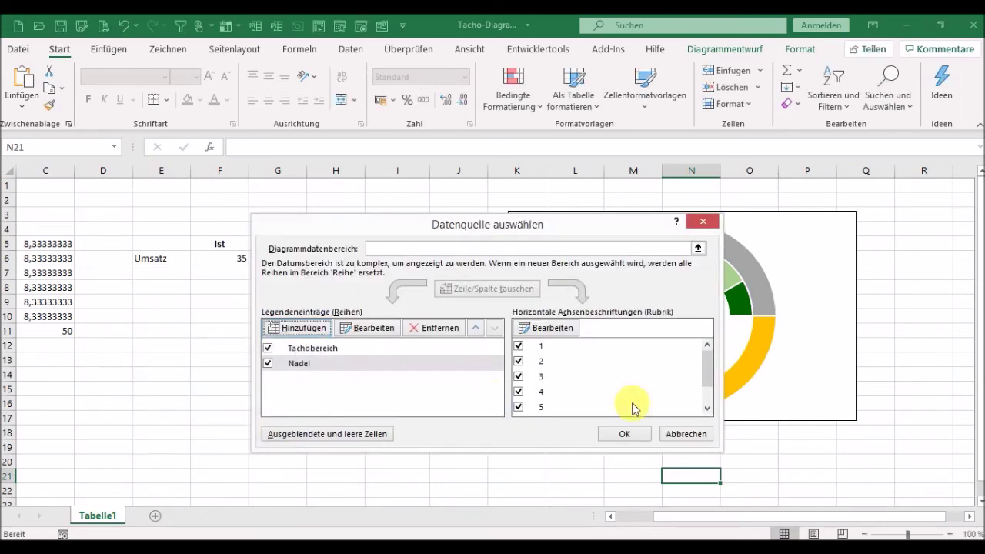
{"action": "left_click", "coordinate": [624, 434]}
{"action": "left_click", "coordinate": [612, 479]}
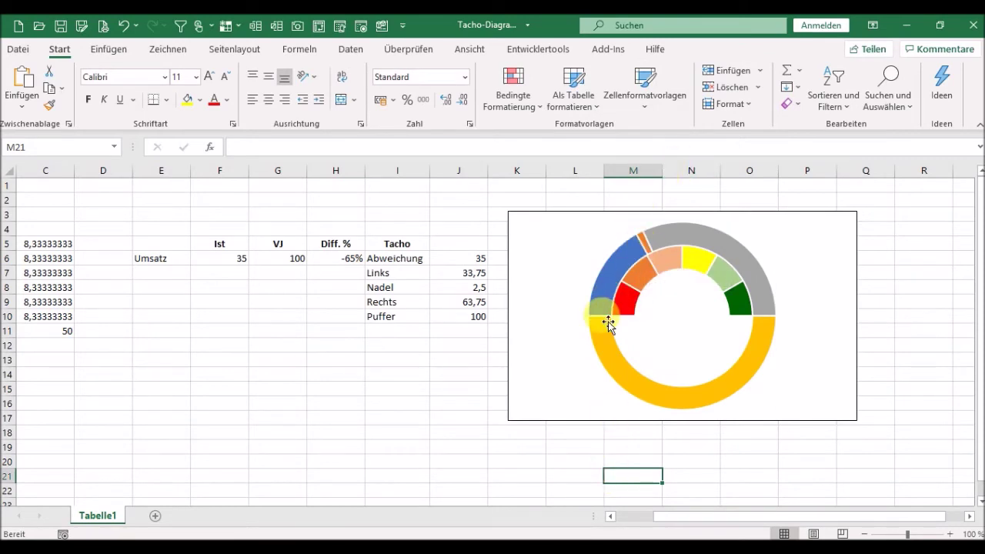
Step: Change only the Nadel series to a Kreis (pie) chart type
{"action": "mouse_move", "coordinate": [605, 346]}
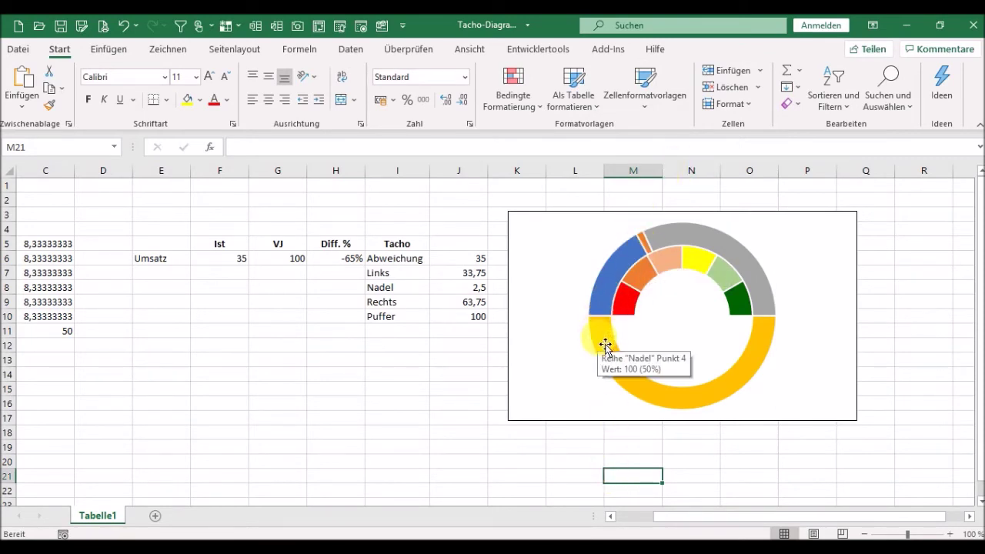
{"action": "left_click", "coordinate": [606, 345]}
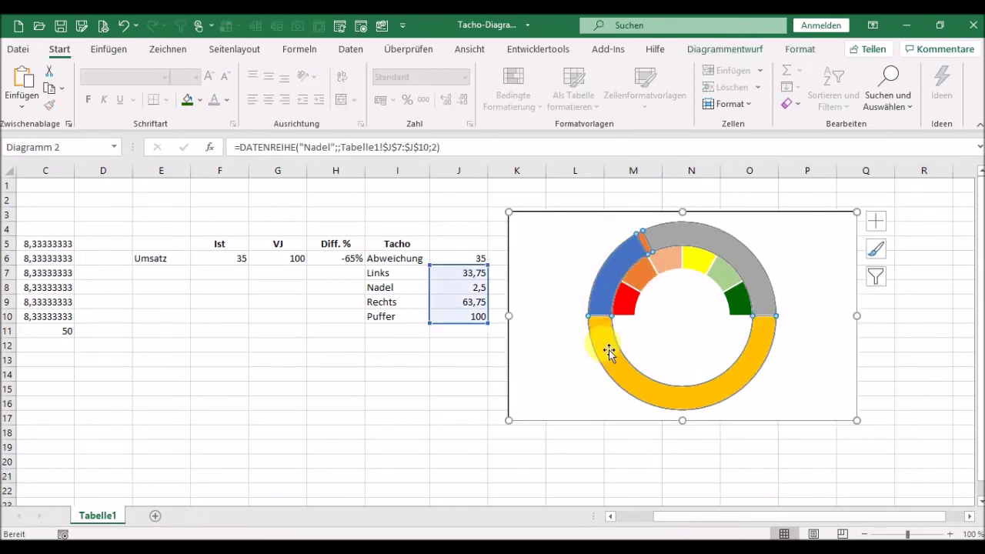
{"action": "right_click", "coordinate": [604, 351]}
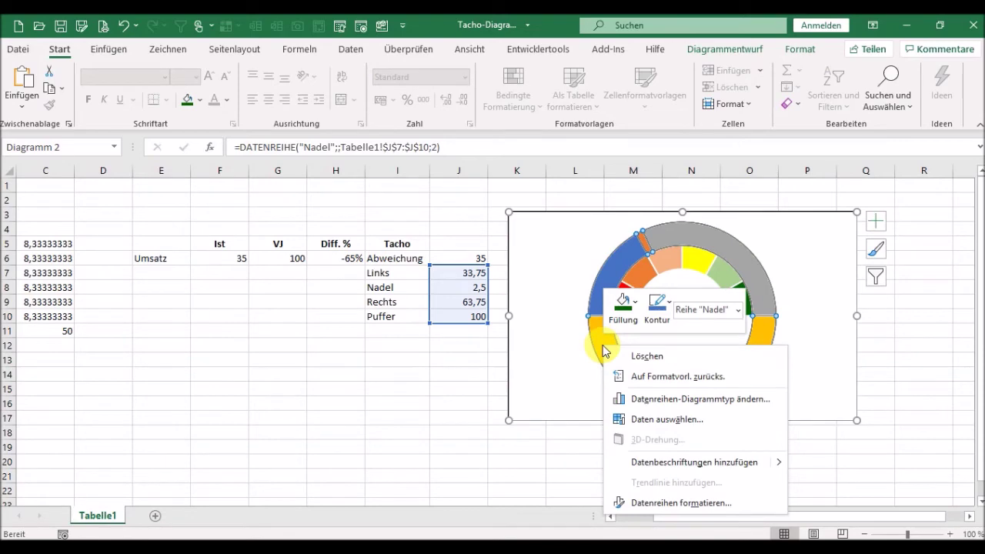
{"action": "left_click", "coordinate": [646, 399]}
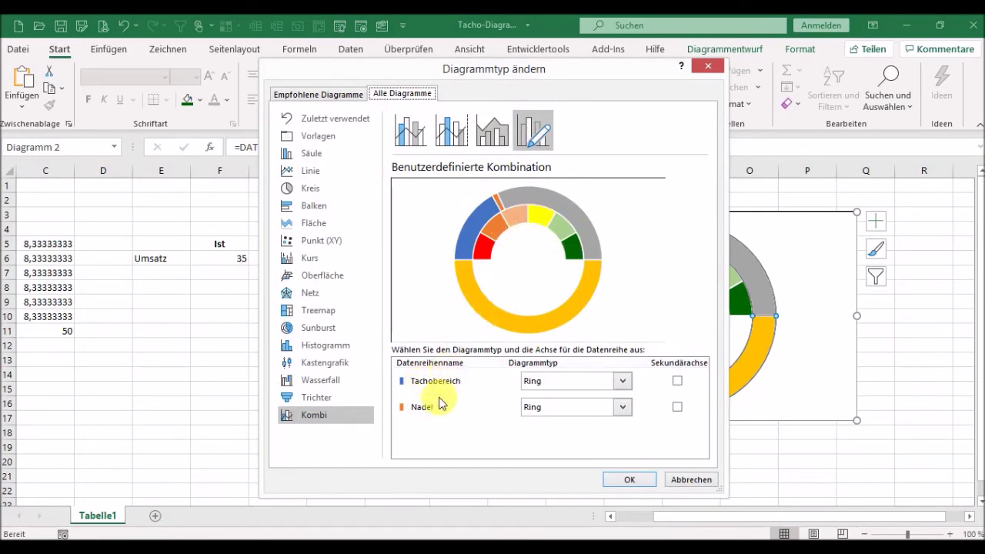
{"action": "left_click", "coordinate": [623, 407]}
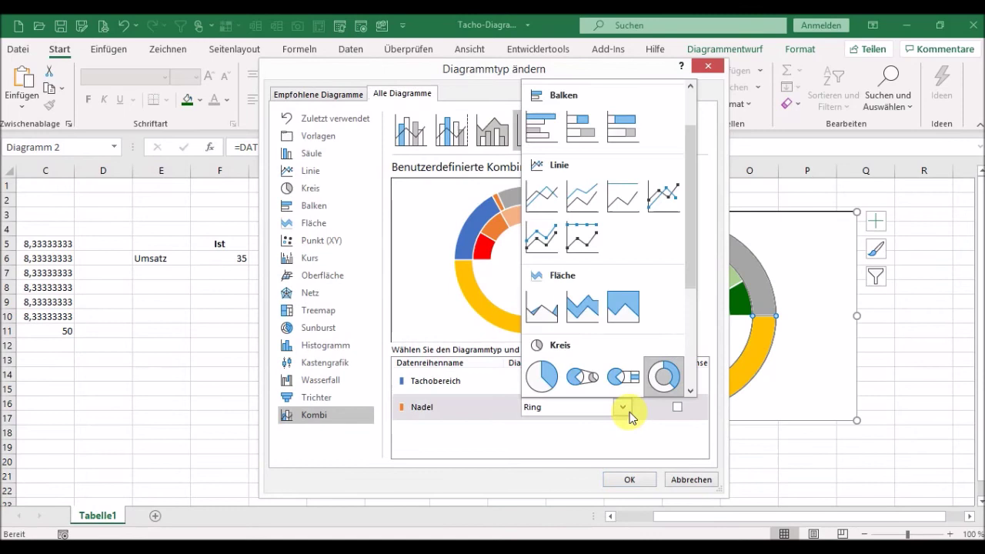
{"action": "left_click", "coordinate": [545, 378]}
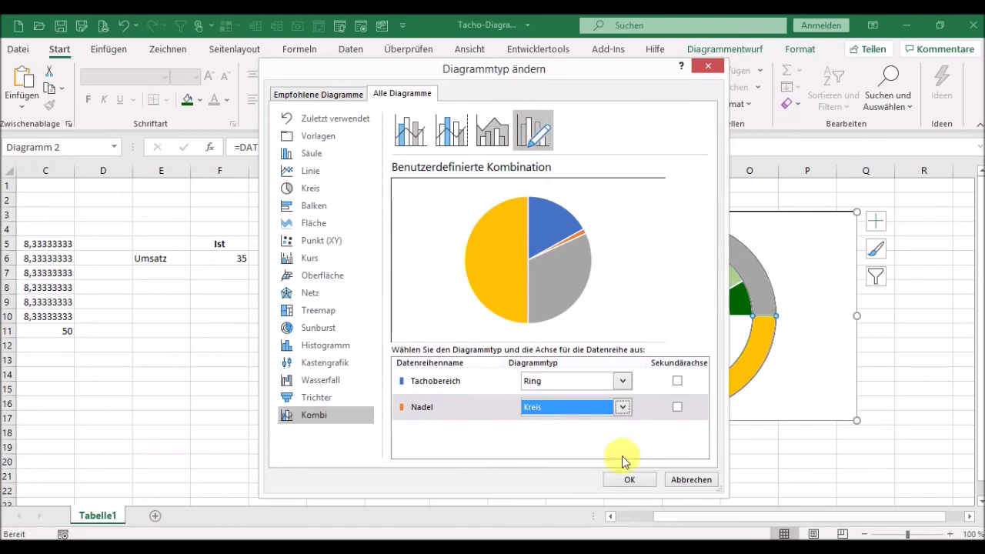
{"action": "left_click", "coordinate": [627, 480]}
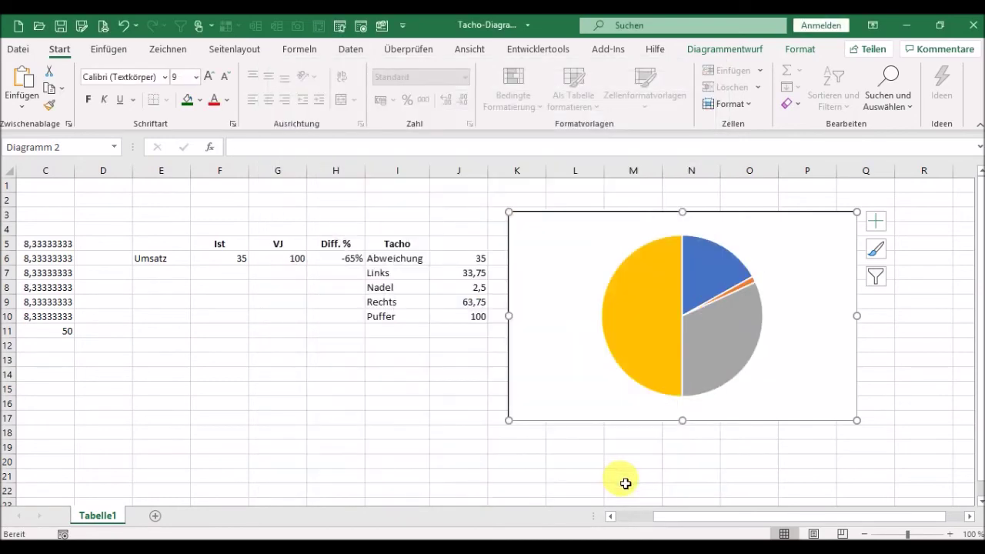
{"action": "left_click", "coordinate": [625, 483]}
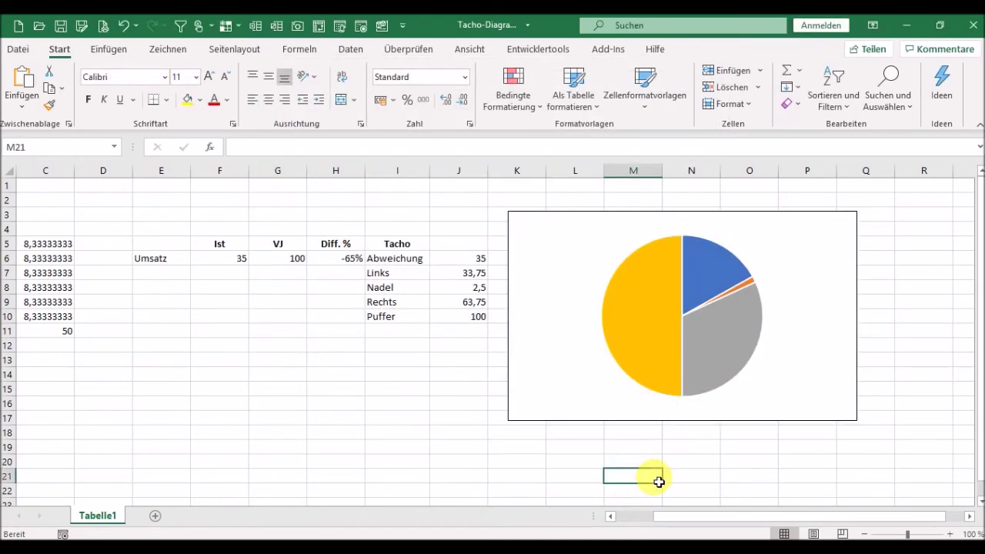
Step: Set Keine Füllung on the yellow, blue and grey Nadel slices
{"action": "left_click", "coordinate": [665, 327]}
{"action": "left_click", "coordinate": [639, 287]}
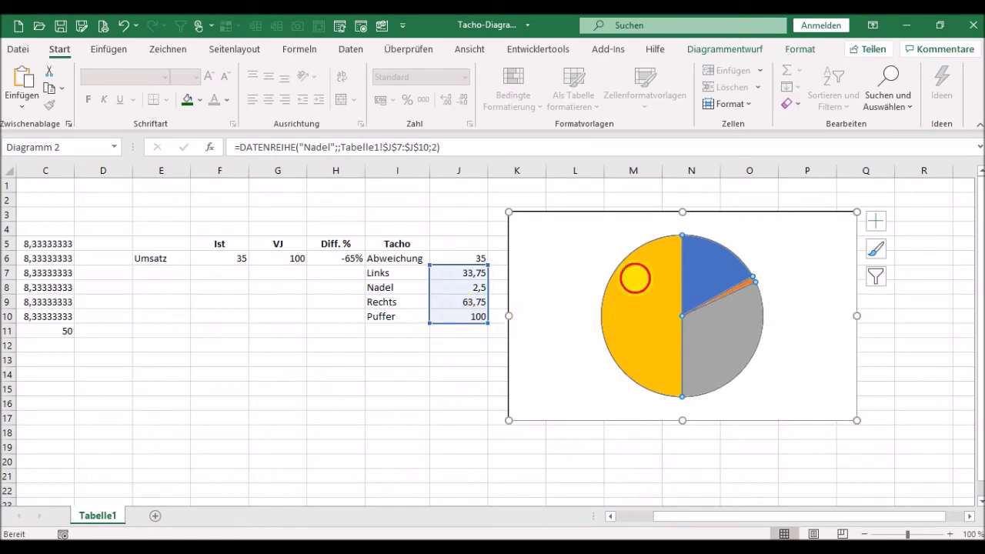
{"action": "left_click", "coordinate": [200, 100]}
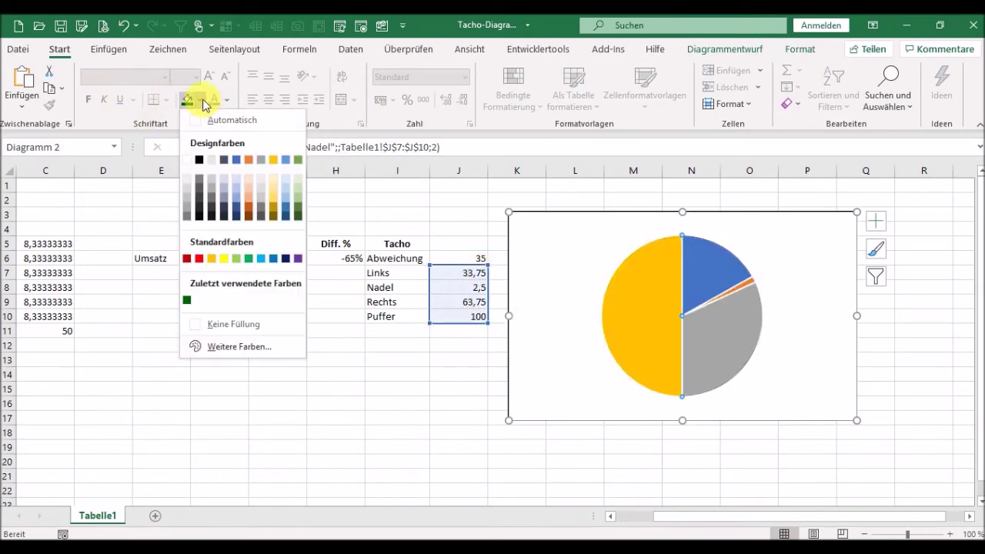
{"action": "left_click", "coordinate": [230, 326]}
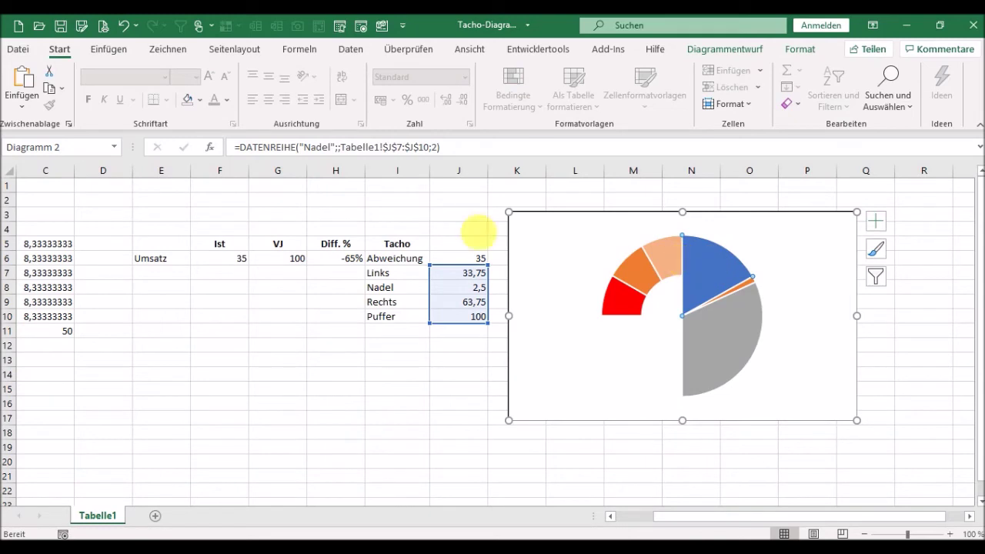
{"action": "left_click", "coordinate": [187, 101]}
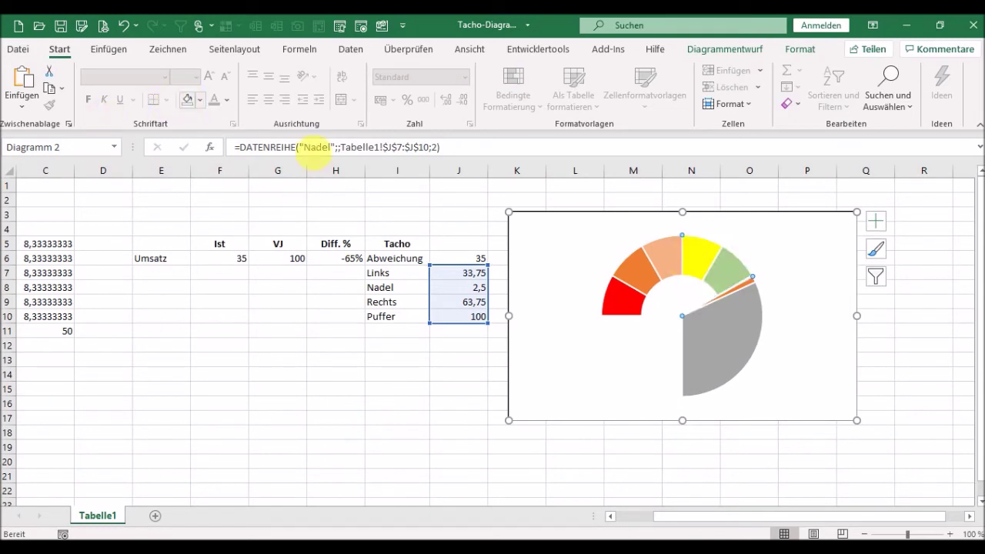
{"action": "left_click", "coordinate": [734, 346]}
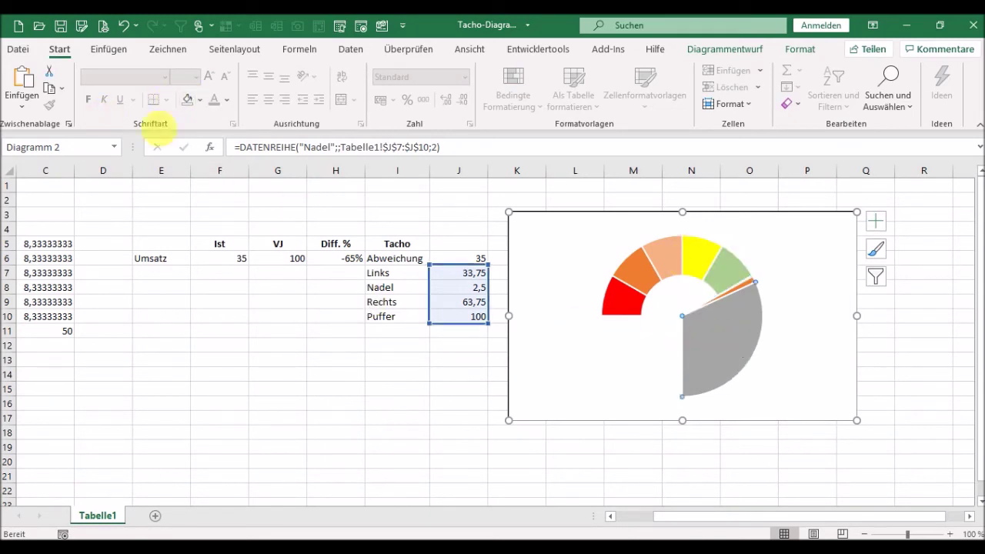
{"action": "left_click", "coordinate": [189, 103]}
Step: Fill the thin needle slice black
{"action": "left_click", "coordinate": [677, 291]}
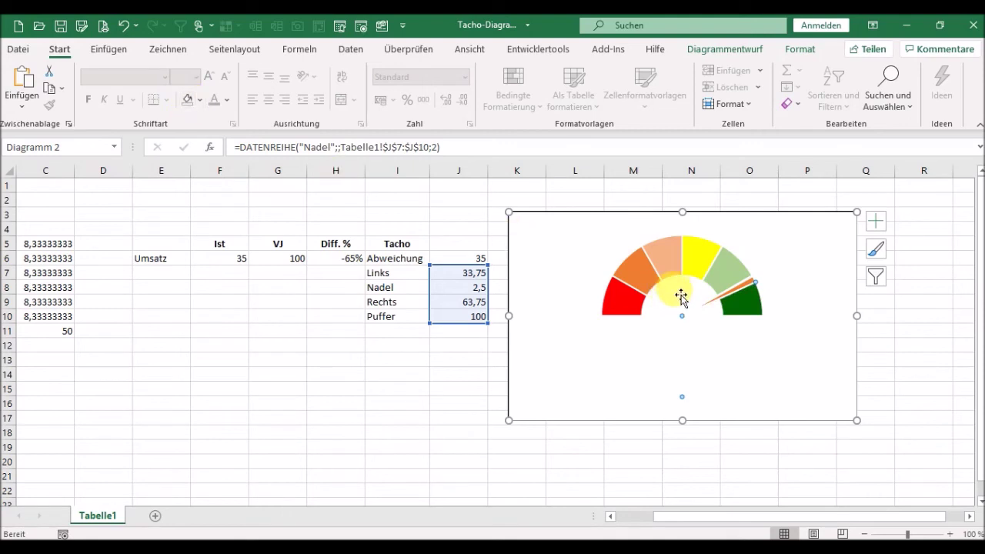
{"action": "left_click", "coordinate": [746, 295]}
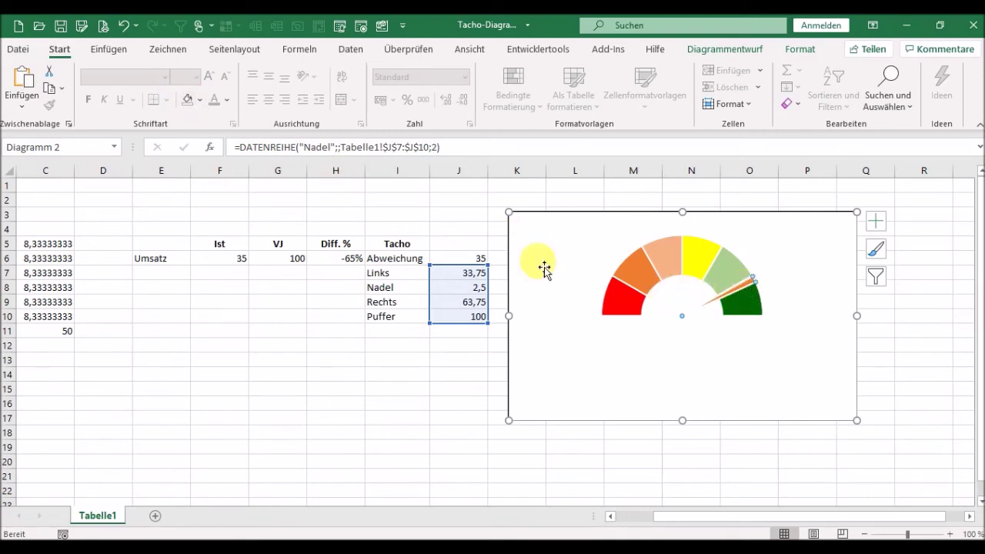
{"action": "left_click", "coordinate": [201, 101]}
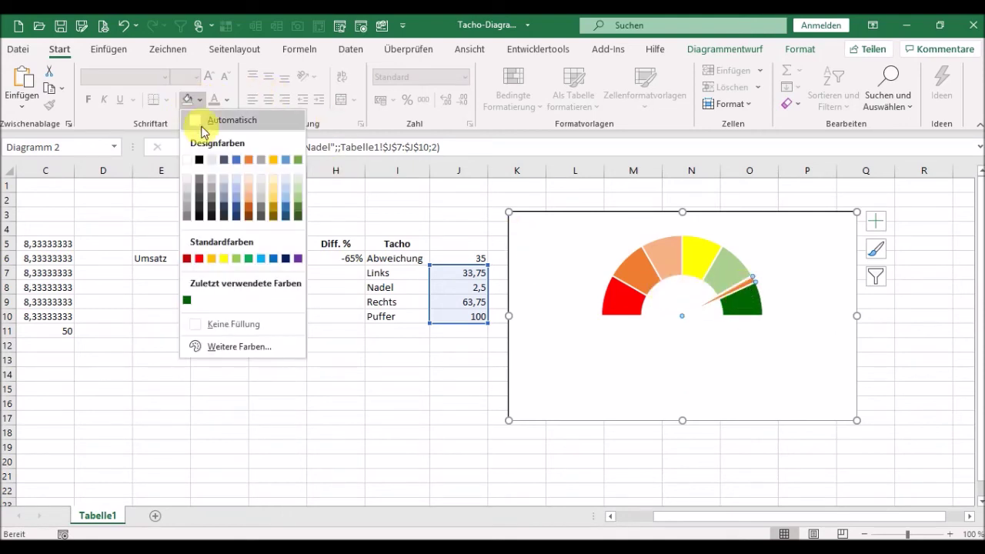
{"action": "left_click", "coordinate": [199, 160]}
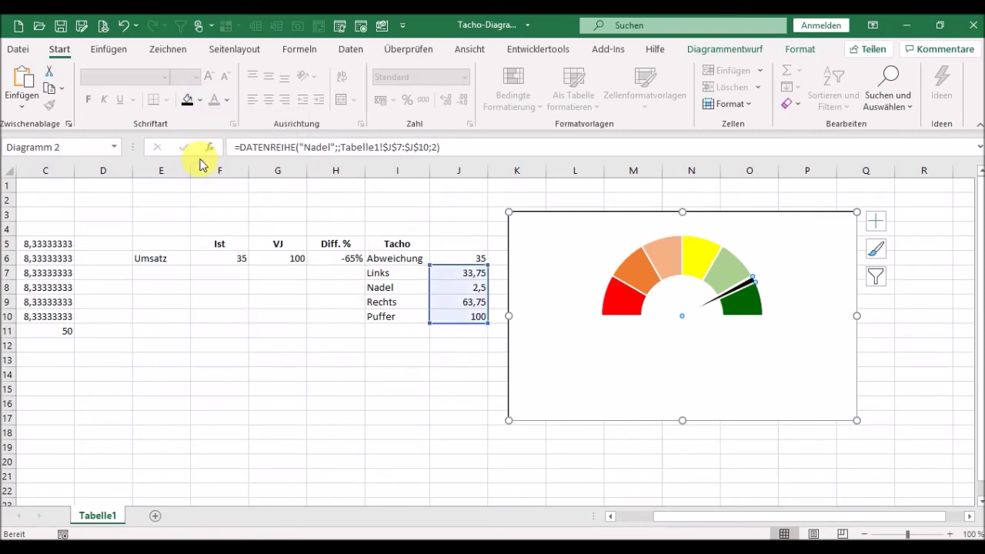
{"action": "left_click", "coordinate": [326, 288]}
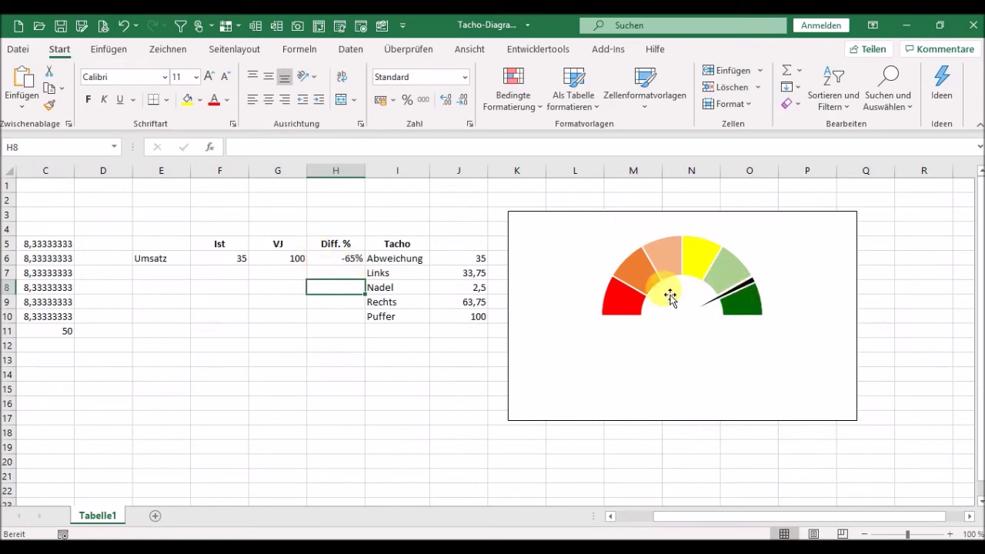
Step: Rotate the Nadel series to a 270° first-slice angle so the half-ring gauge sits upright
{"action": "mouse_move", "coordinate": [747, 293]}
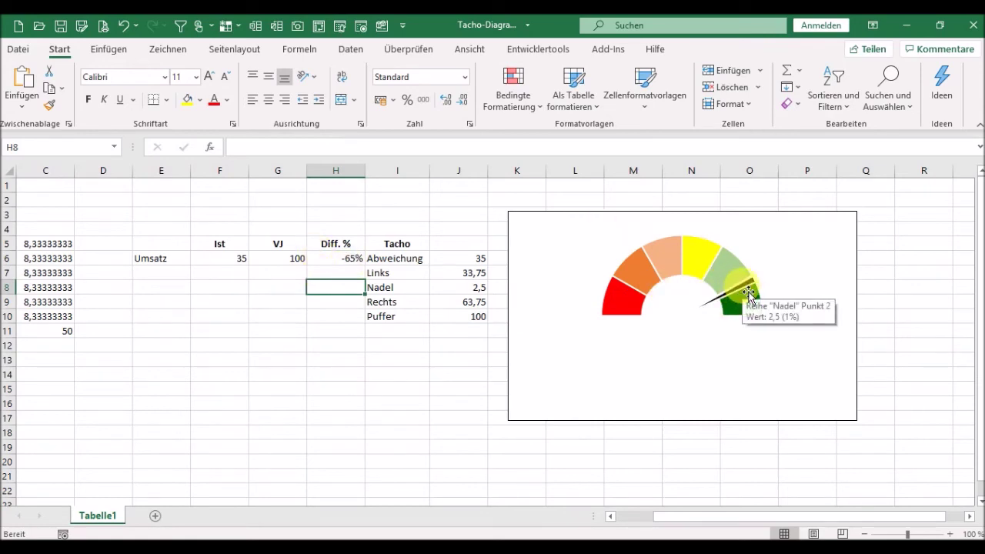
{"action": "double_click", "coordinate": [748, 293]}
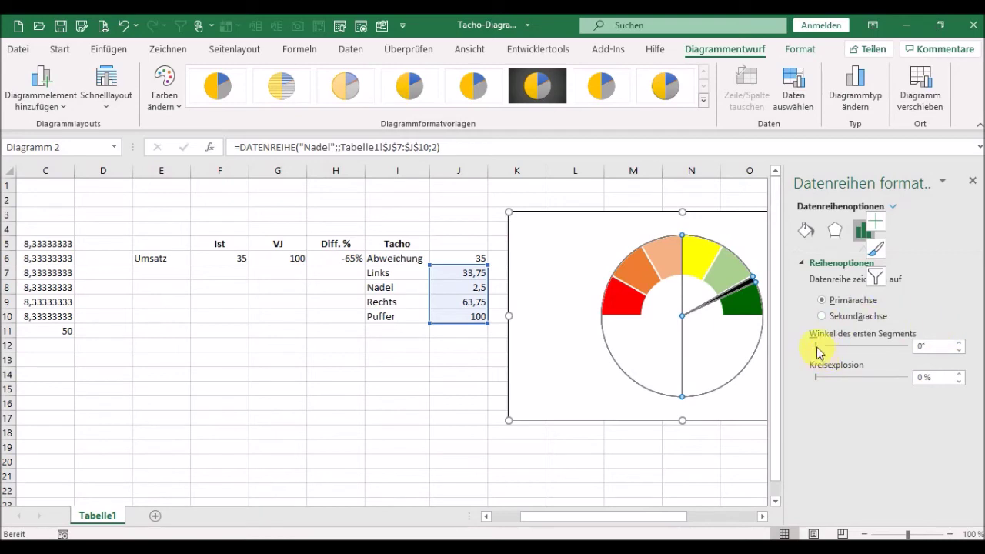
{"action": "left_click_drag", "start_coordinate": [817, 346], "coordinate": [888, 353]}
{"action": "left_click", "coordinate": [959, 343]}
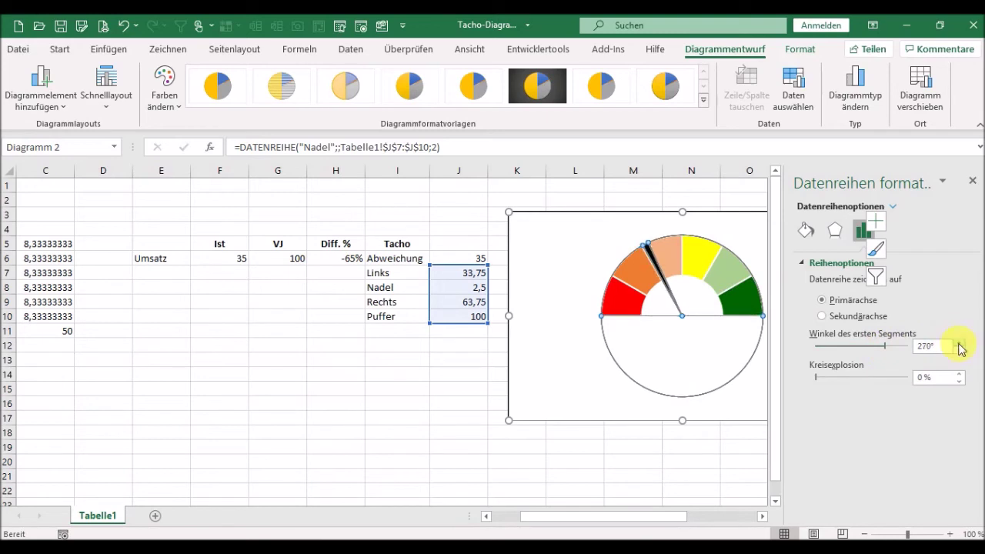
{"action": "left_click", "coordinate": [974, 182]}
{"action": "left_click", "coordinate": [932, 251]}
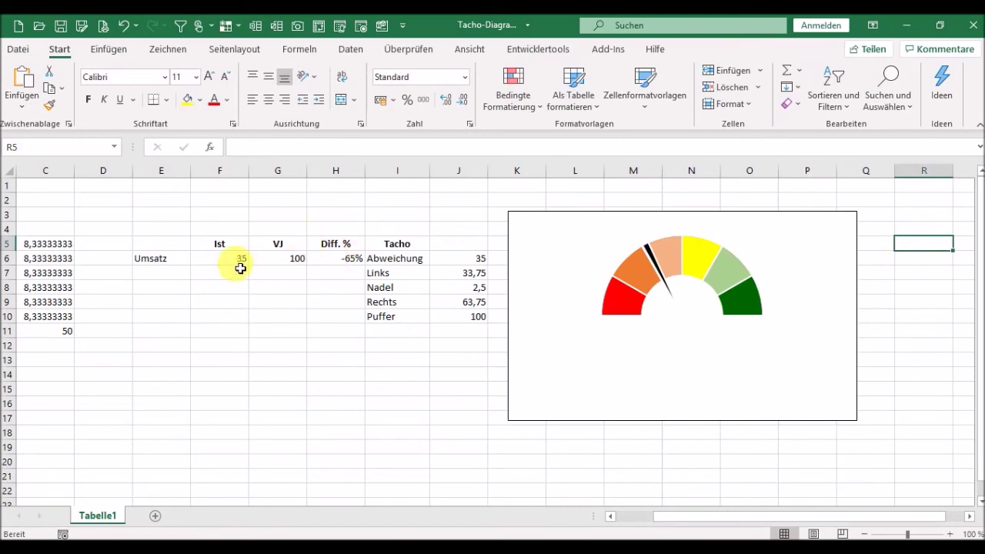
Step: Enter Ist test values 50, 98, 3, 20 and 15 in F6 to watch the needle swing
{"action": "left_click", "coordinate": [231, 265]}
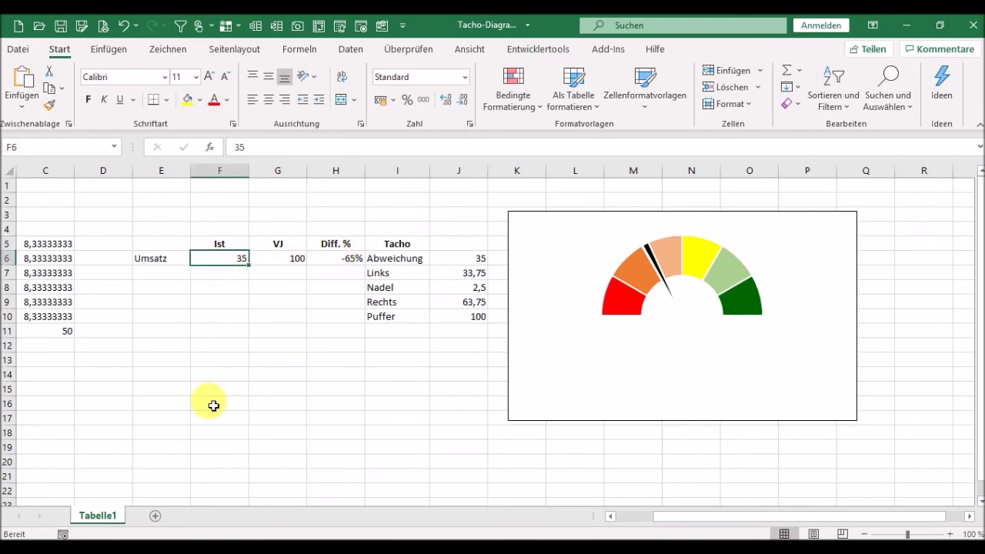
{"action": "type", "text": "50"}
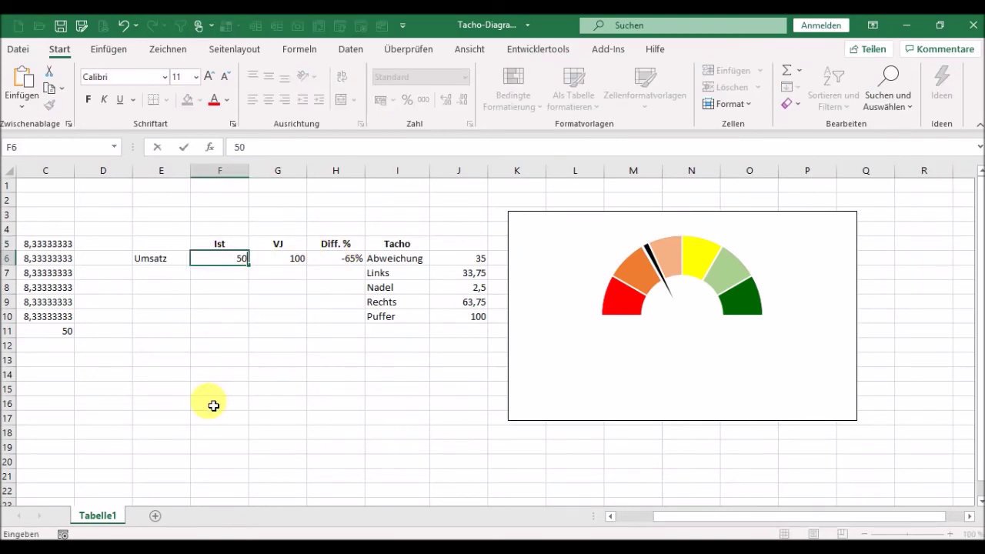
{"action": "key", "text": "Return"}
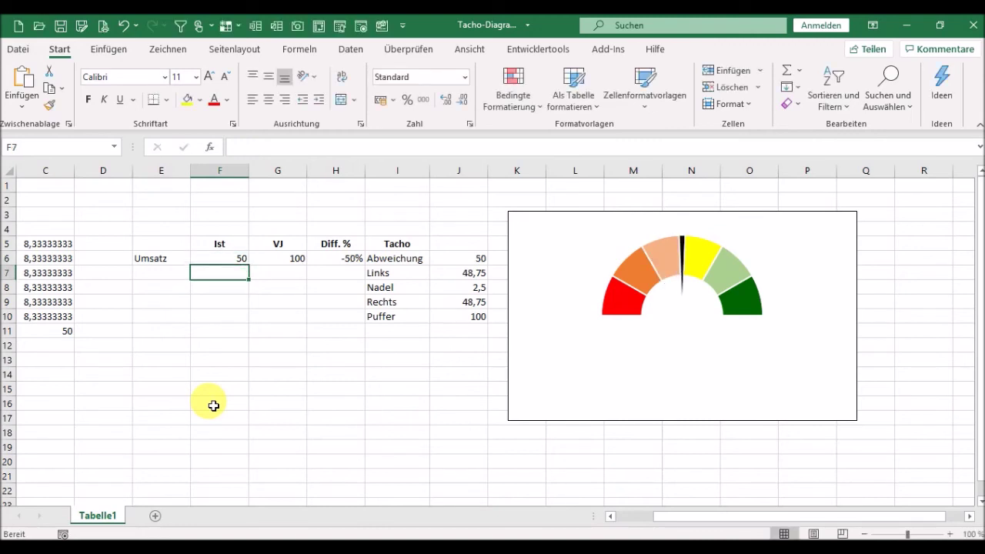
{"action": "key", "text": "Up"}
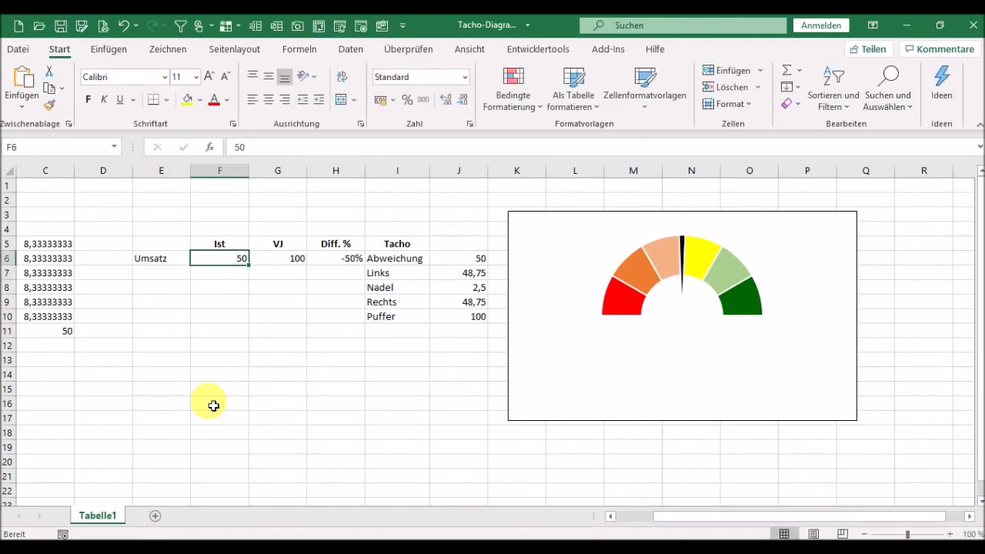
{"action": "type", "text": "98"}
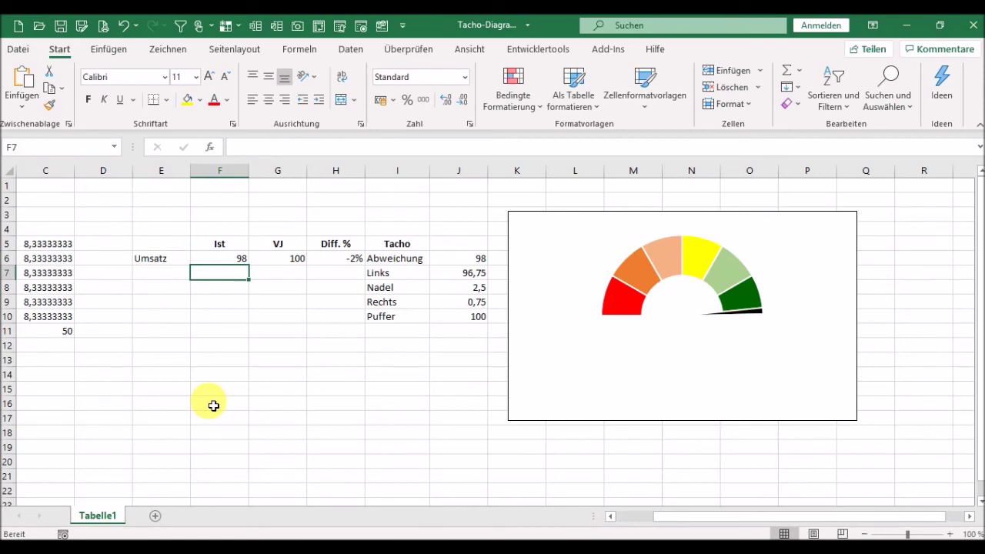
{"action": "key", "text": "Up"}
{"action": "type", "text": "3"}
{"action": "key", "text": "Return"}
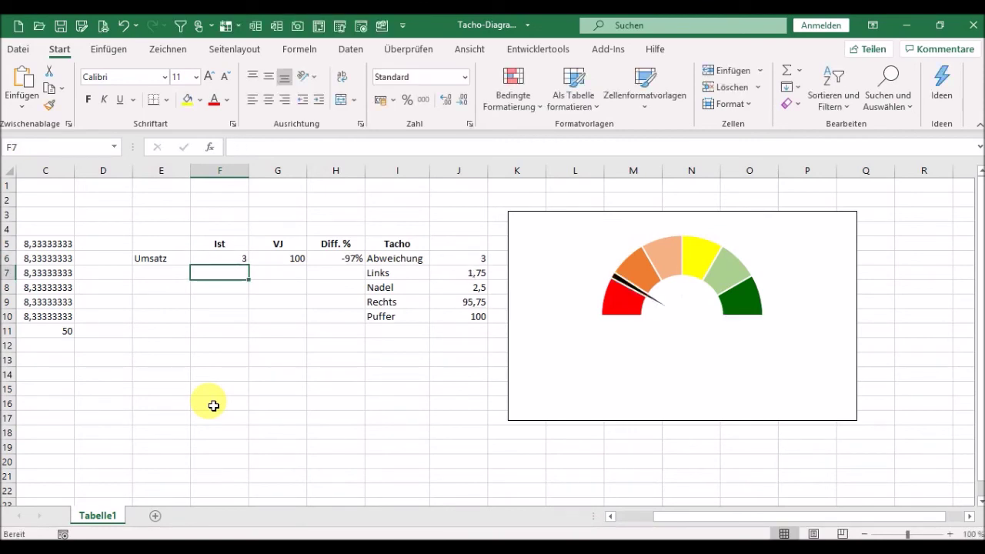
{"action": "key", "text": "Up"}
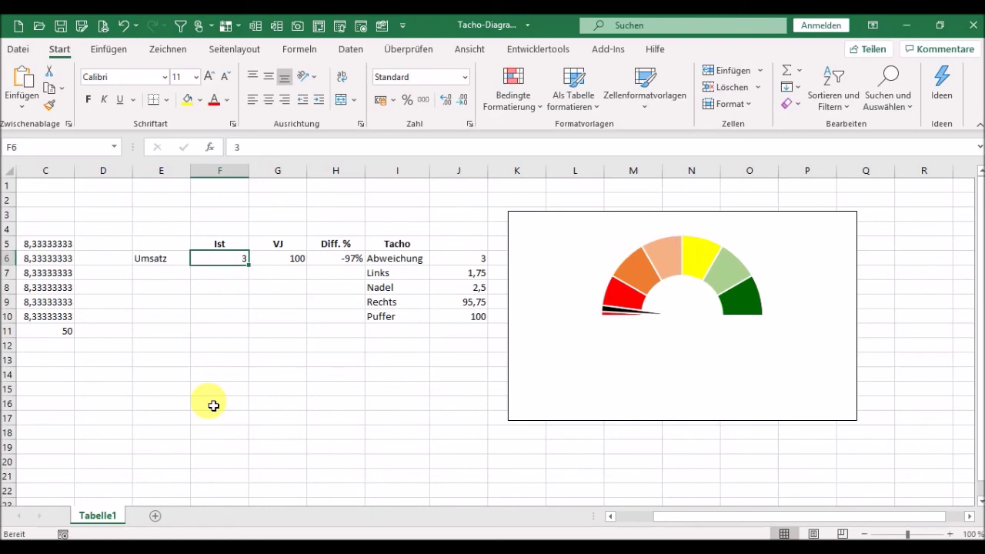
{"action": "type", "text": "20"}
{"action": "key", "text": "Return"}
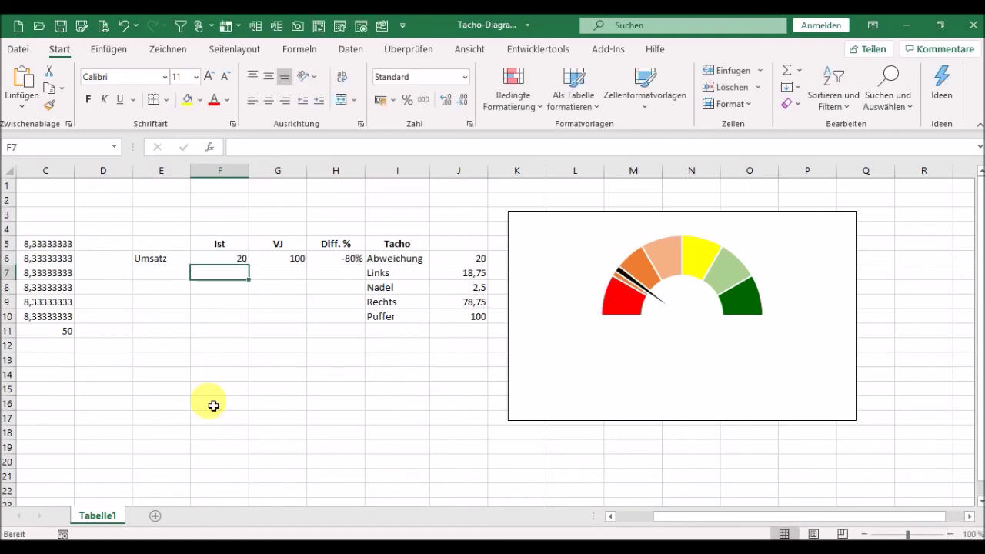
{"action": "key", "text": "Up"}
{"action": "type", "text": "15"}
{"action": "key", "text": "Return"}
Step: Try further Ist values 30, 35, 65 and 75 in F6
{"action": "key", "text": "Up"}
{"action": "type", "text": "30"}
{"action": "key", "text": "ctrl+Return"}
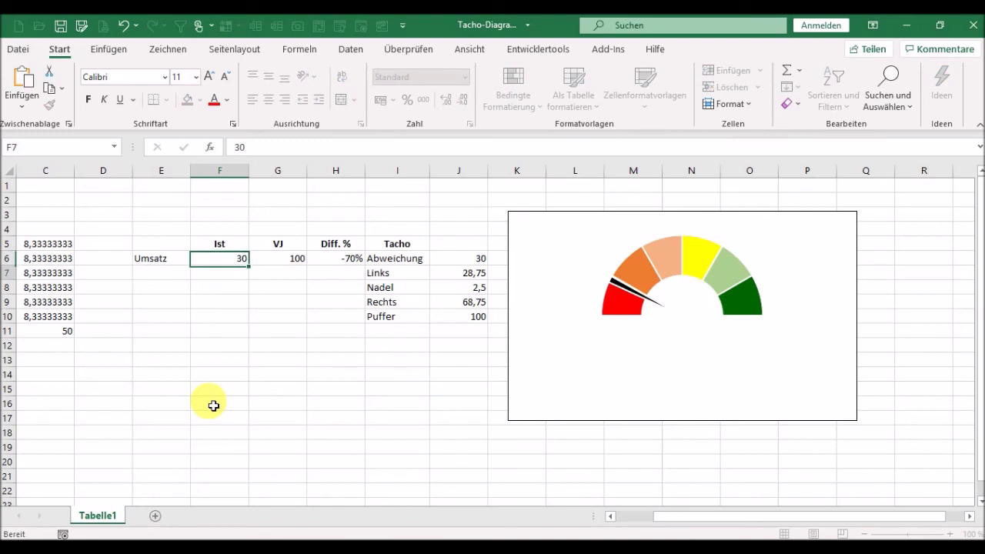
{"action": "key", "text": "Return"}
{"action": "key", "text": "Up"}
{"action": "type", "text": "35"}
{"action": "key", "text": "ctrl+Return"}
{"action": "key", "text": "Return"}
{"action": "key", "text": "Up"}
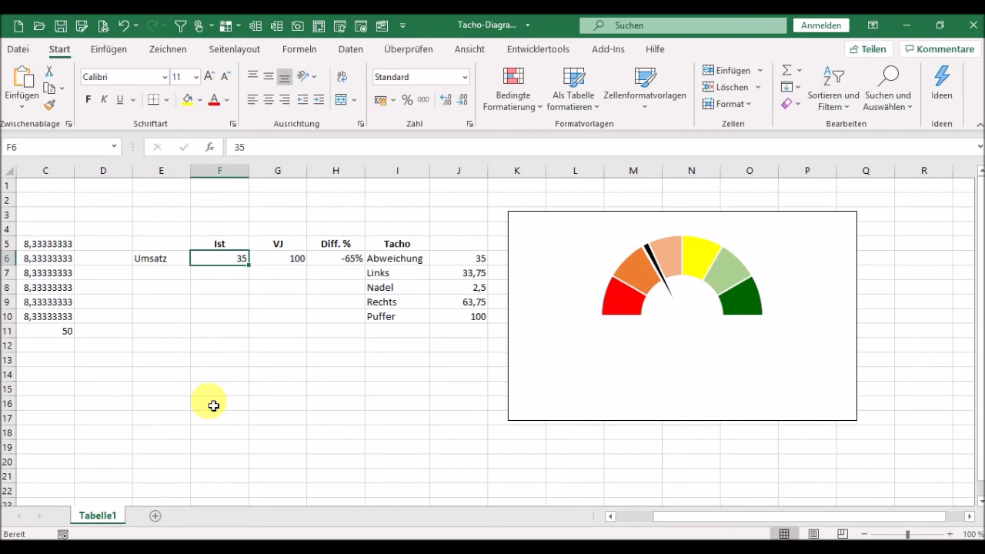
{"action": "type", "text": "65"}
{"action": "key", "text": "Return"}
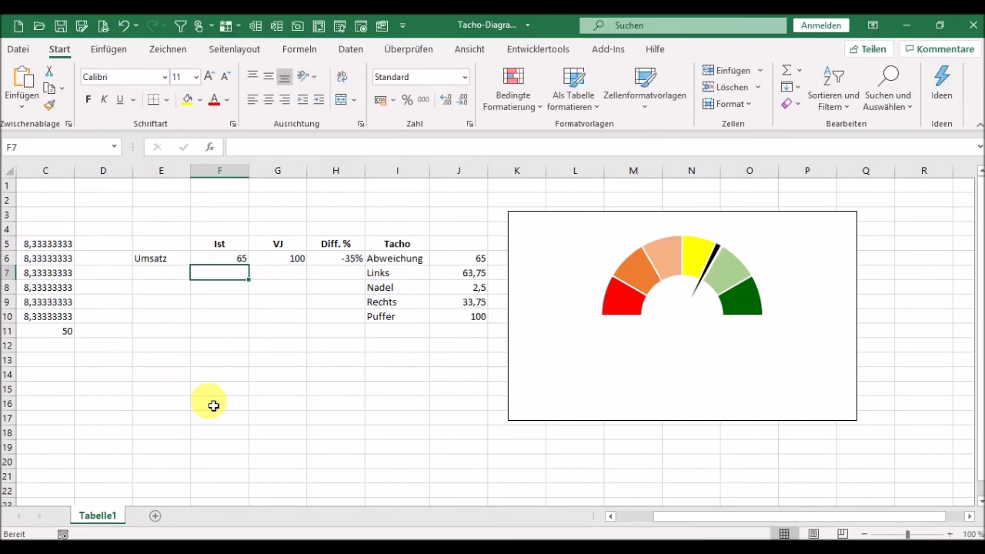
{"action": "key", "text": "Up"}
{"action": "type", "text": "75"}
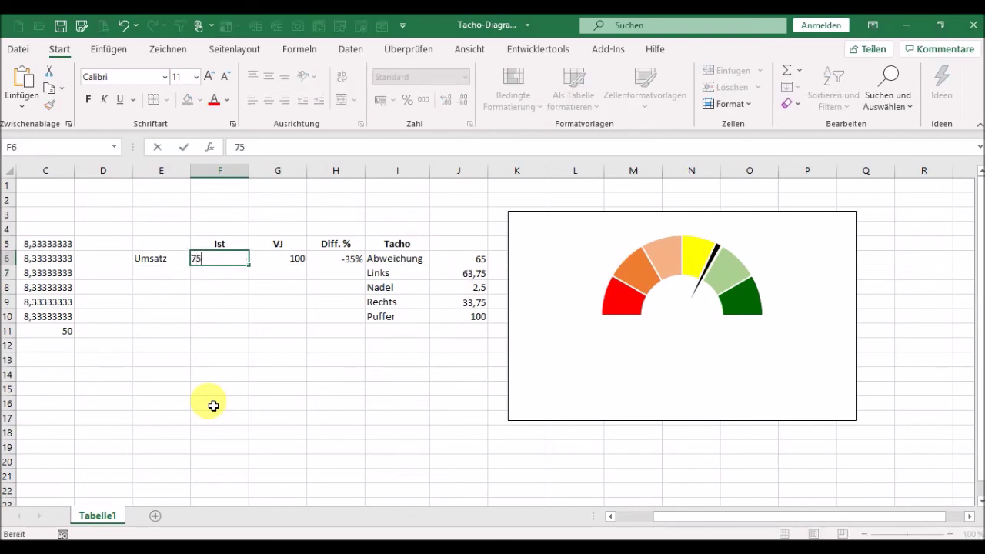
{"action": "key", "text": "Return"}
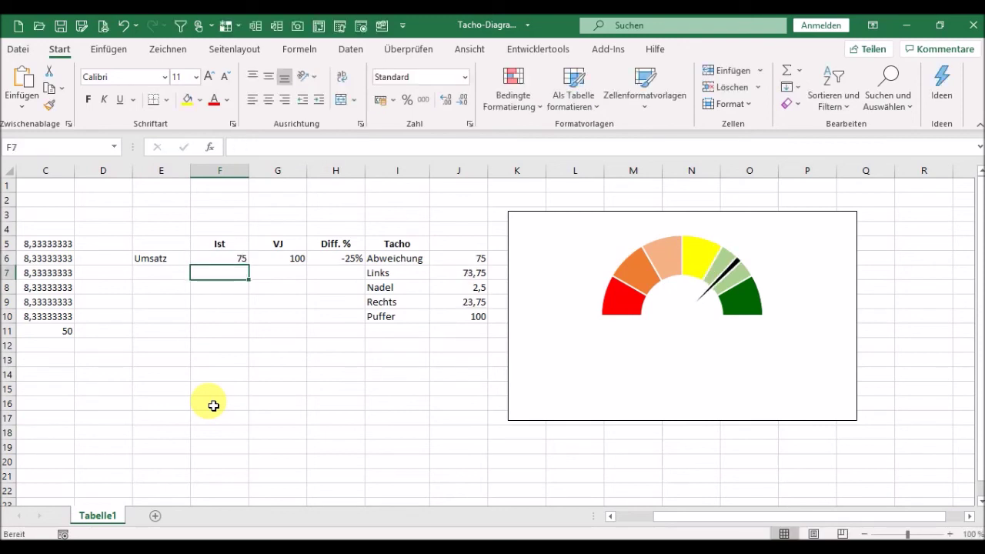
Step: Enter Ist values 80, 82 and finally 92, leaving the needle in the dark green zone
{"action": "key", "text": "Up"}
{"action": "type", "text": "80"}
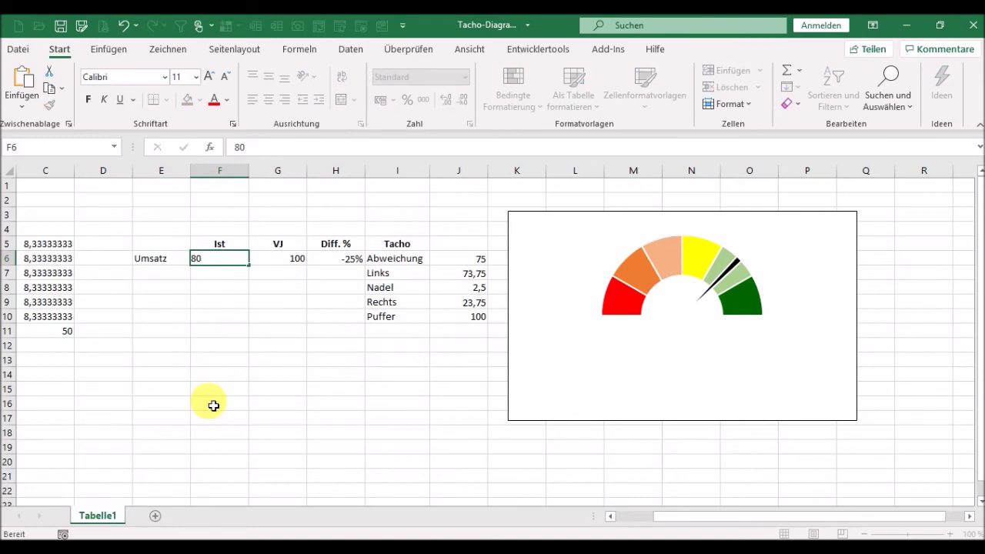
{"action": "key", "text": "Return"}
{"action": "key", "text": "Up"}
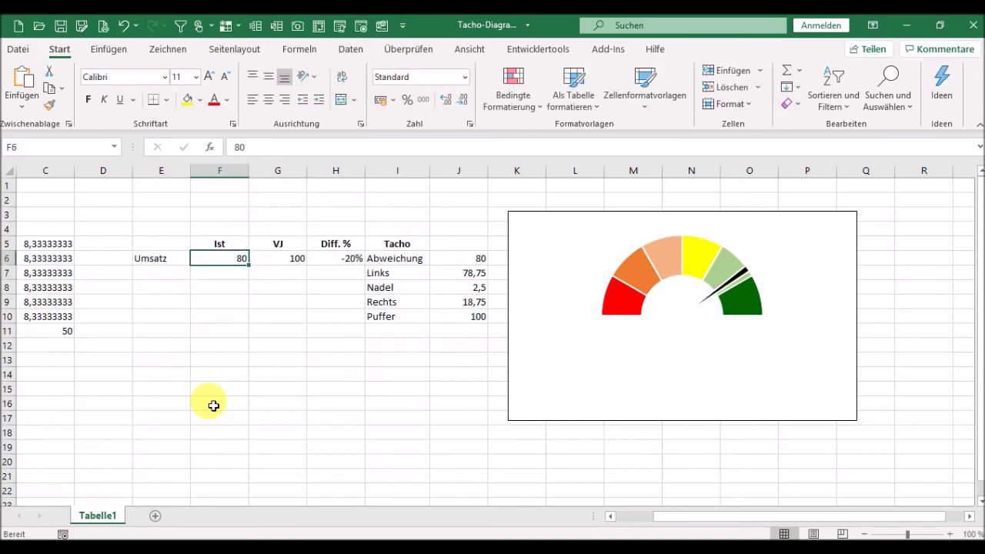
{"action": "type", "text": "82"}
{"action": "key", "text": "Return"}
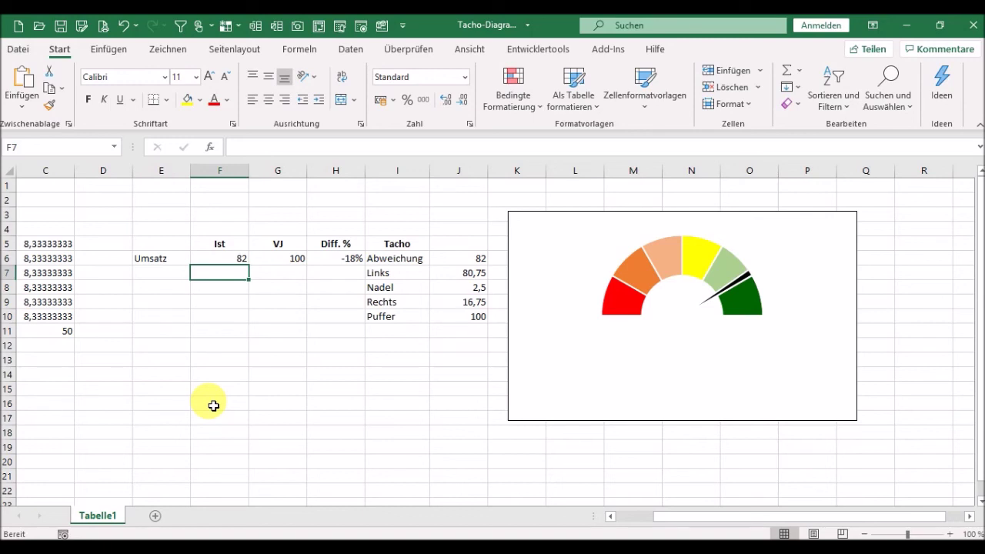
{"action": "key", "text": "Up"}
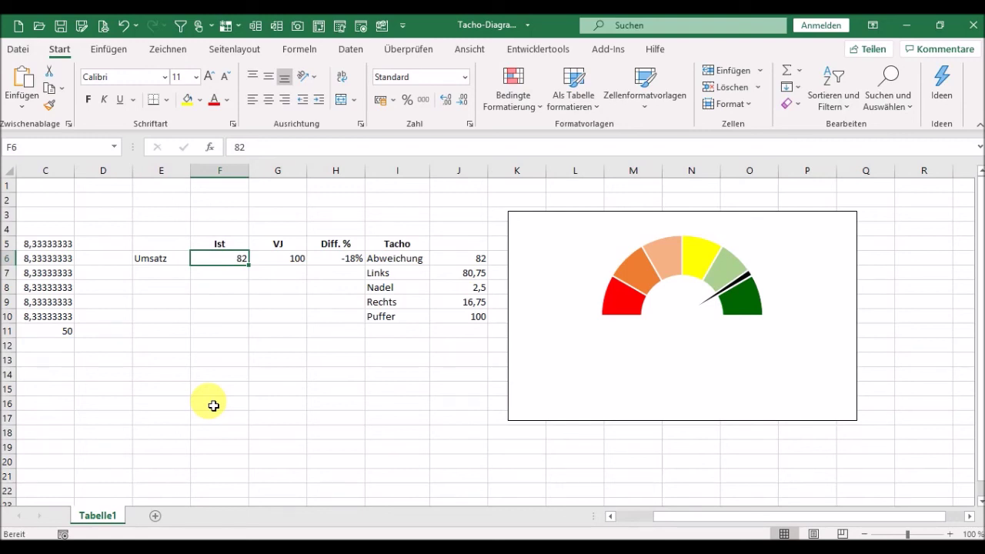
{"action": "type", "text": "92"}
{"action": "key", "text": "Return"}
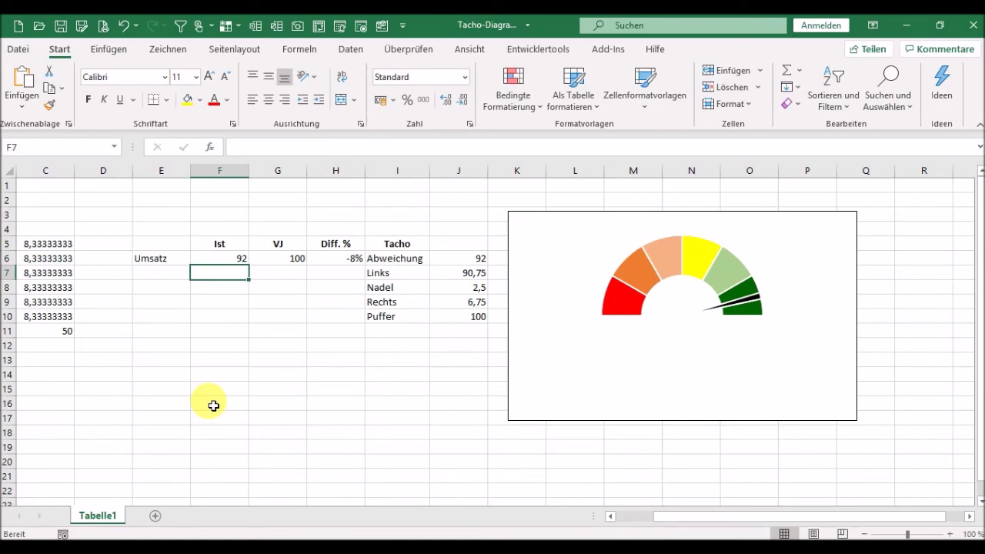
{"action": "left_click", "coordinate": [356, 357]}
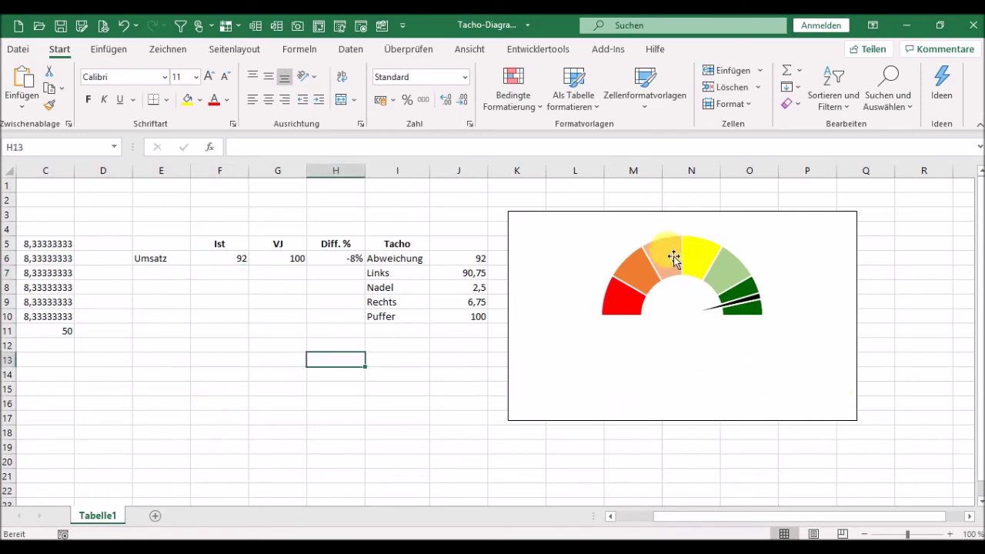
{"action": "left_click", "coordinate": [454, 290]}
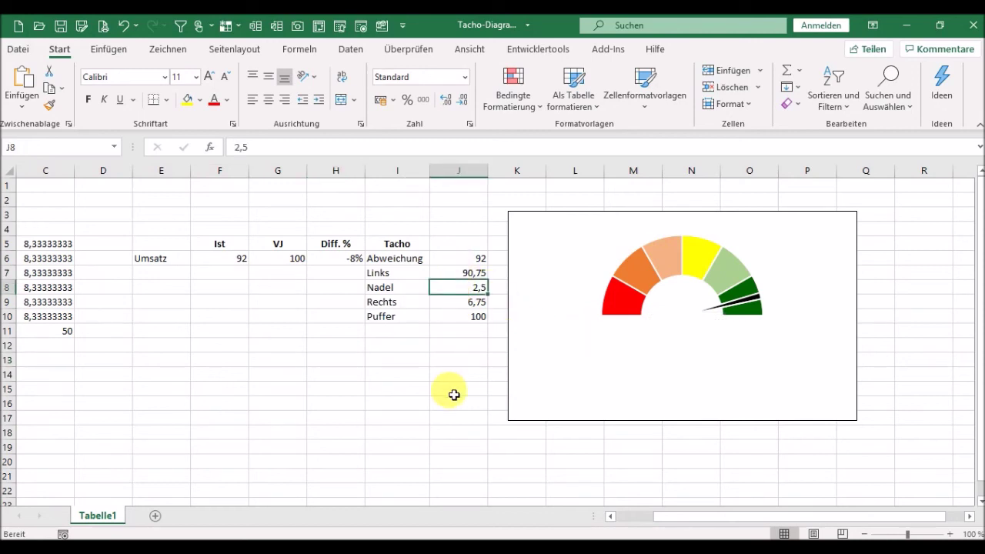
Step: Test needle widths 2 and 3 in J8, then settle on 2,5
{"action": "type", "text": "2"}
{"action": "key", "text": "Return"}
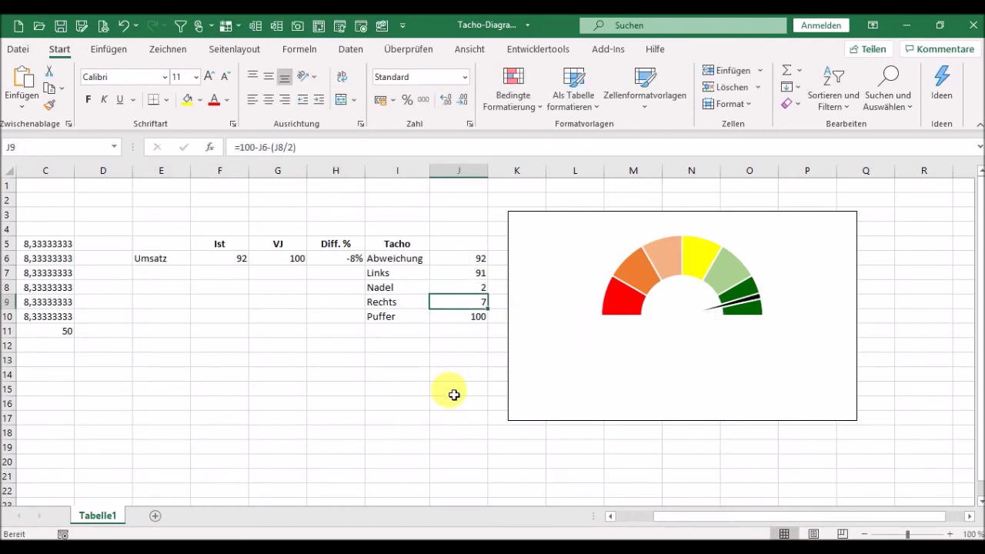
{"action": "key", "text": "Up"}
{"action": "key", "text": "Up"}
{"action": "key", "text": "Down"}
{"action": "key", "text": "Up"}
{"action": "key", "text": "shift+Down"}
{"action": "key", "text": "shift+Down"}
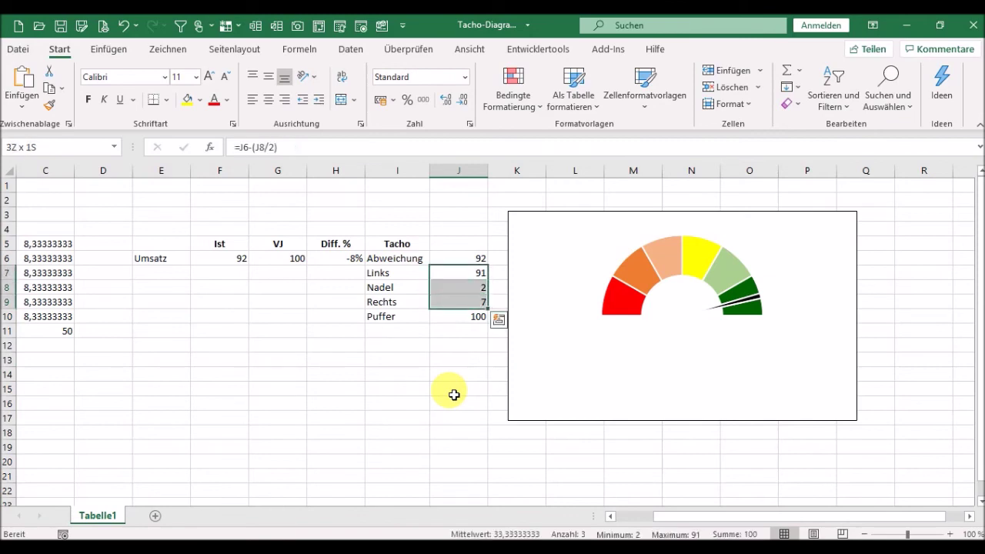
{"action": "key", "text": "Down"}
{"action": "key", "text": "Down"}
{"action": "key", "text": "Up"}
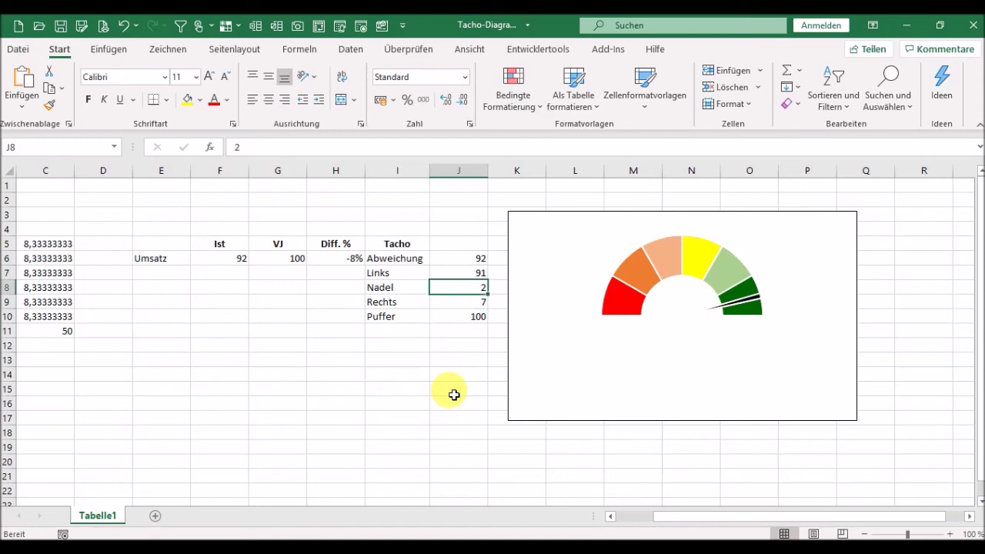
{"action": "type", "text": "3"}
{"action": "key", "text": "Return"}
{"action": "key", "text": "Up"}
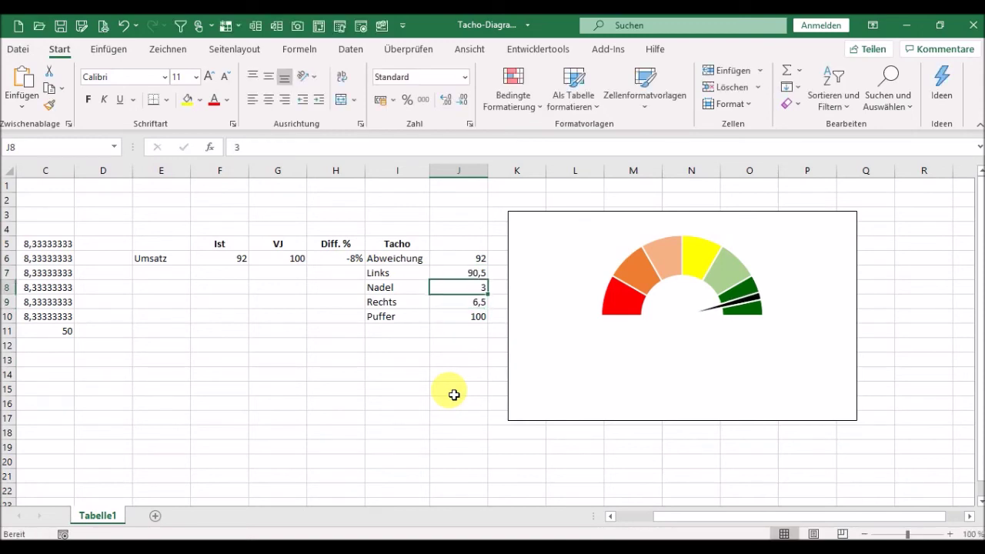
{"action": "type", "text": "2,5"}
{"action": "key", "text": "Return"}
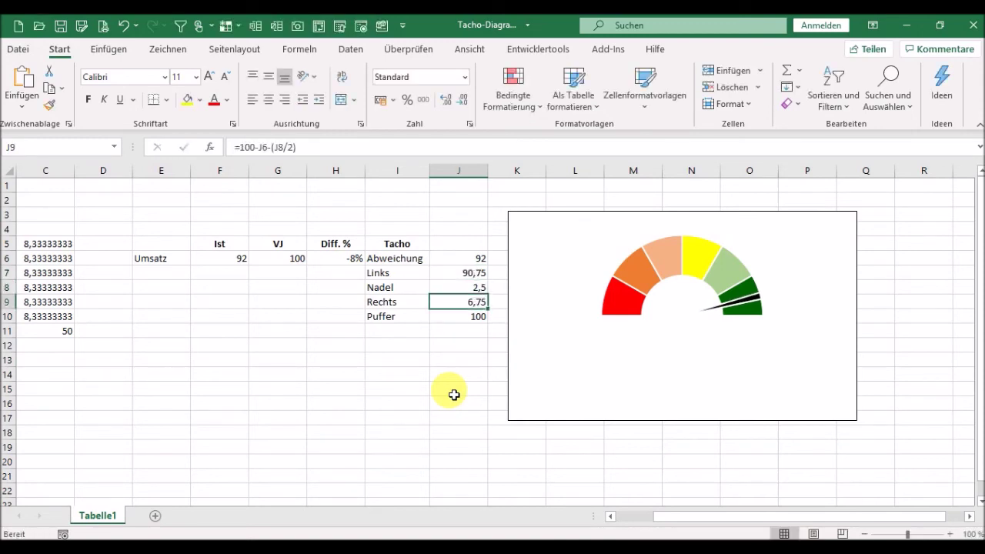
Step: Set the Ist value in F6 to 40 so the needle points into the peach zone
{"action": "left_click", "coordinate": [226, 259]}
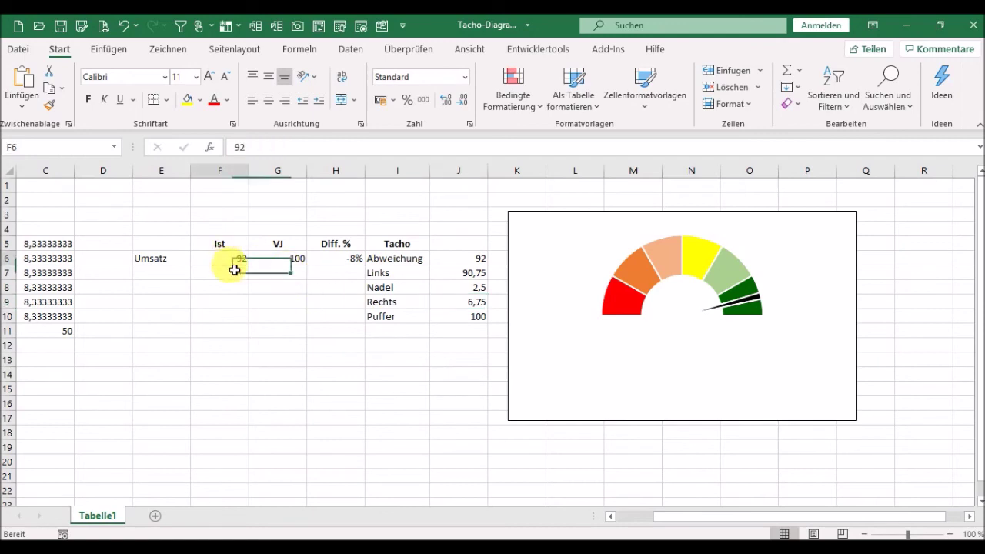
{"action": "type", "text": "4"}
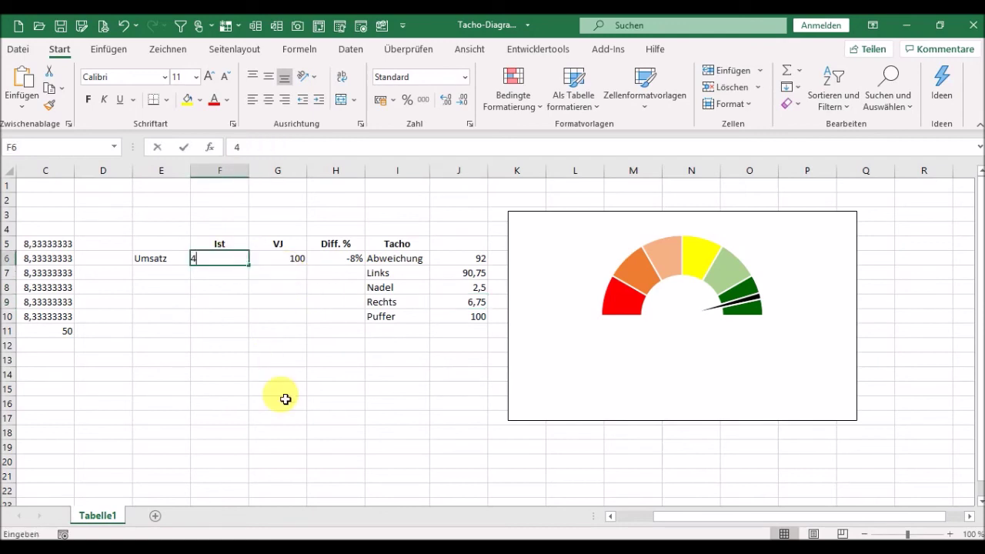
{"action": "type", "text": "0"}
{"action": "key", "text": "Return"}
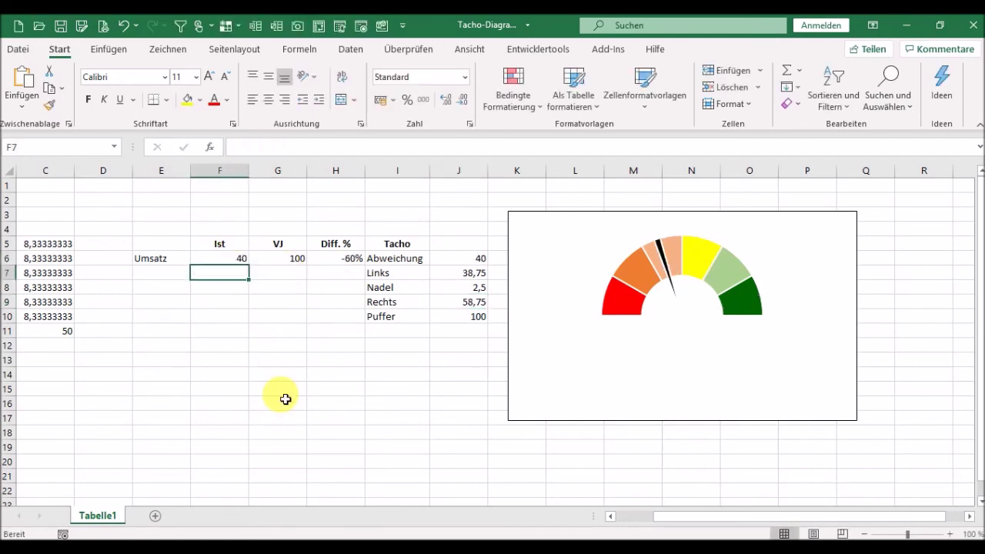